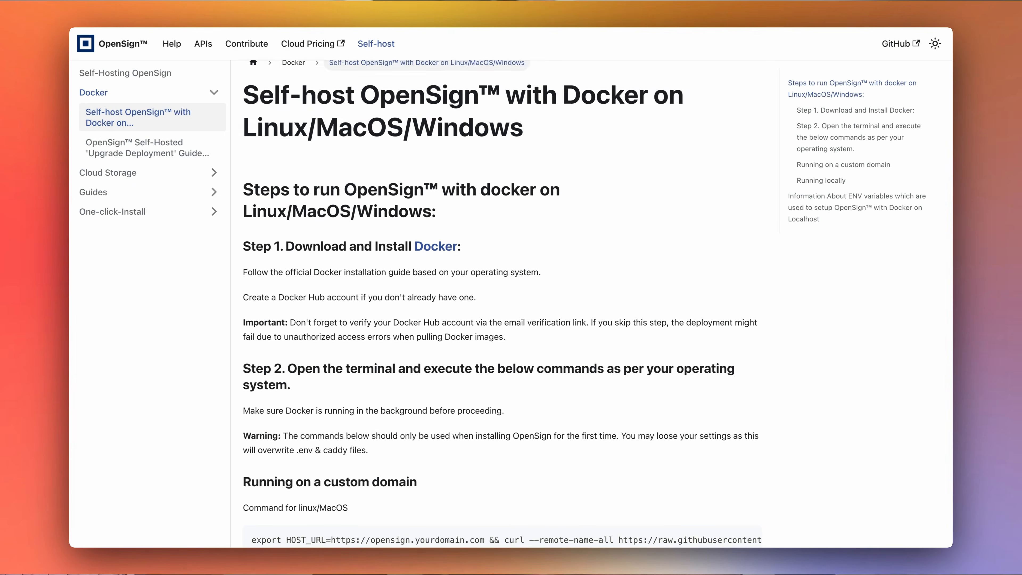
Scroll down the Elestio page and log in to the dashboard.
{"action": "scroll", "coordinate": [503, 302], "scroll_direction": "down", "scroll_amount": 5}
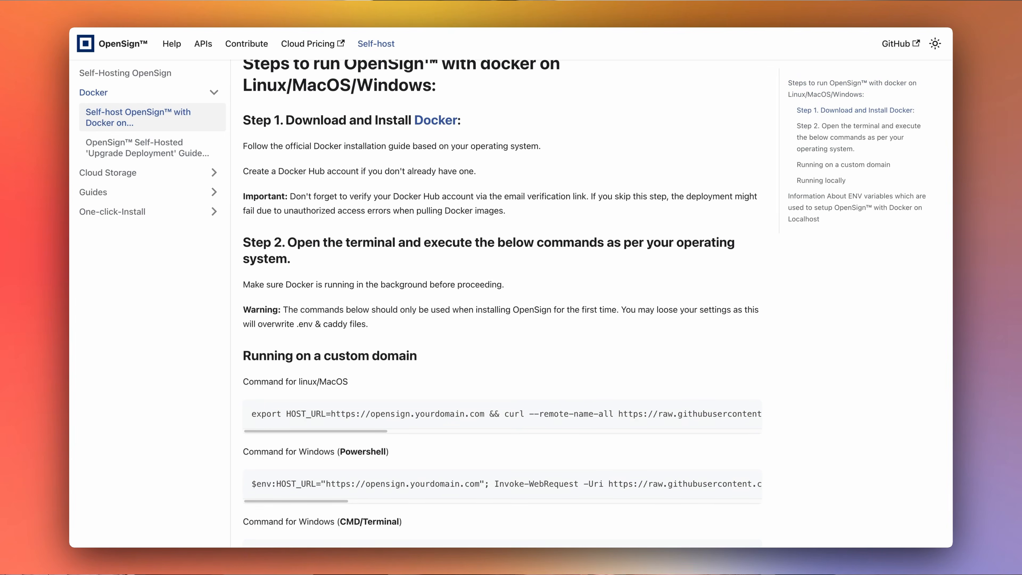
{"action": "scroll", "coordinate": [503, 314], "scroll_direction": "down", "scroll_amount": 8}
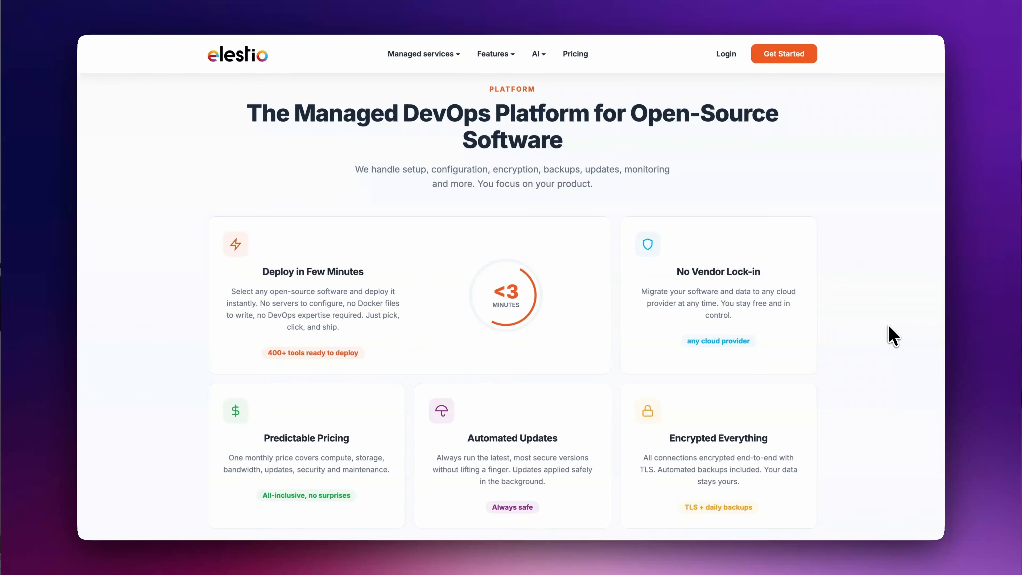
{"action": "scroll", "coordinate": [889, 336], "scroll_direction": "down", "scroll_amount": 4}
{"action": "scroll", "coordinate": [893, 336], "scroll_direction": "down", "scroll_amount": 10}
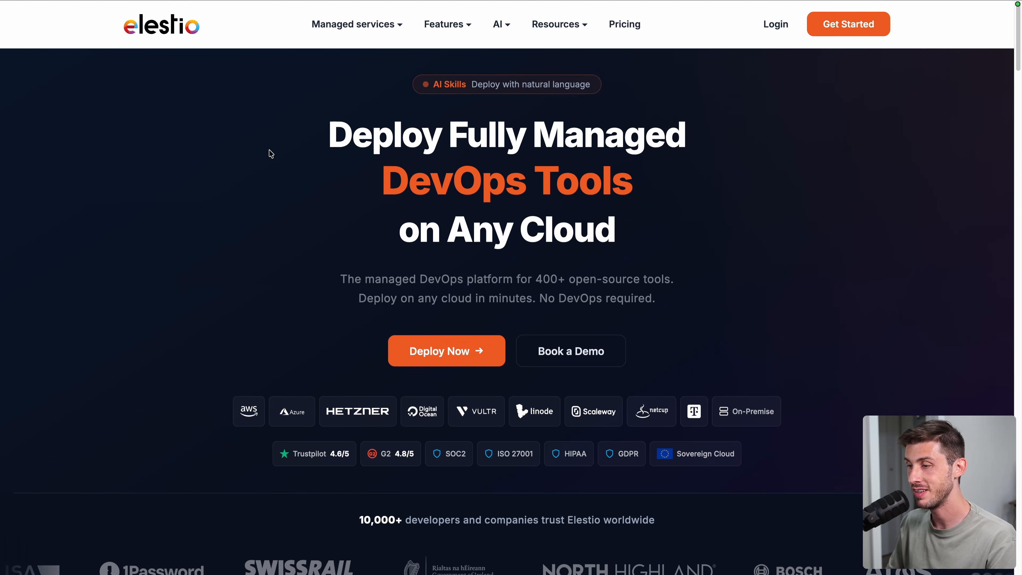
{"action": "left_click", "coordinate": [775, 24]}
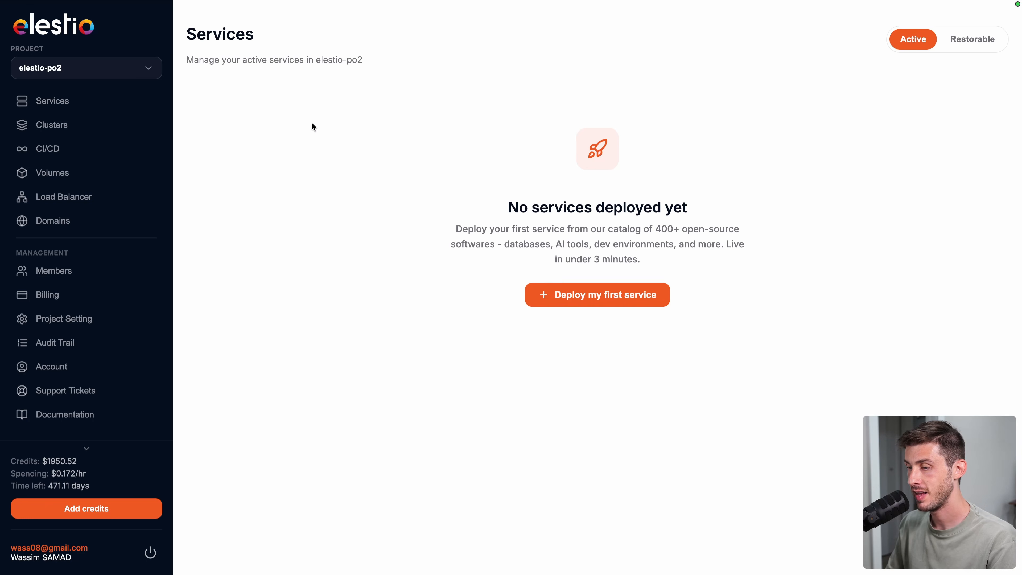
Open the new-service catalog and sort it by Recently Added.
{"action": "left_click", "coordinate": [557, 295]}
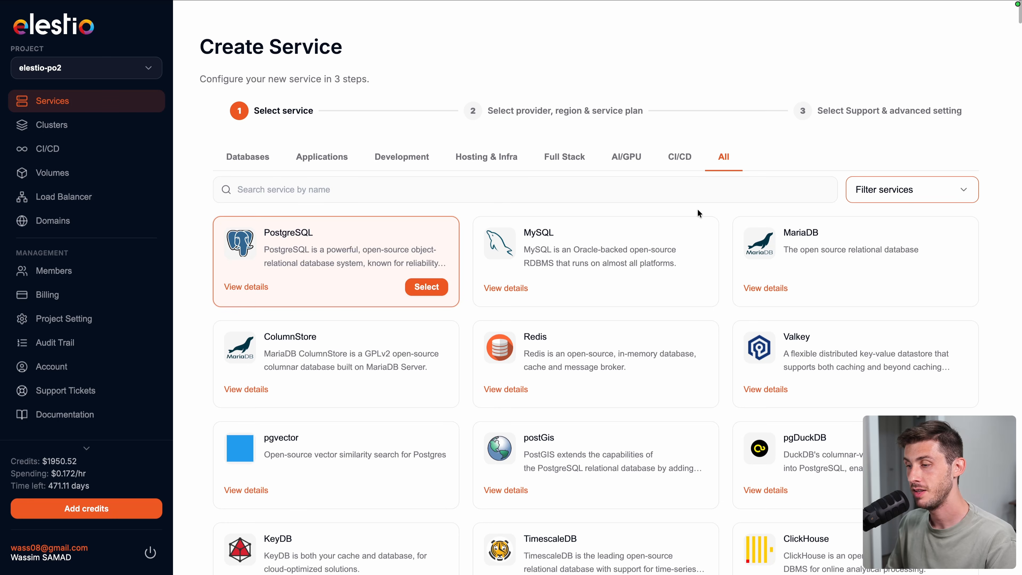
{"action": "left_click", "coordinate": [896, 195]}
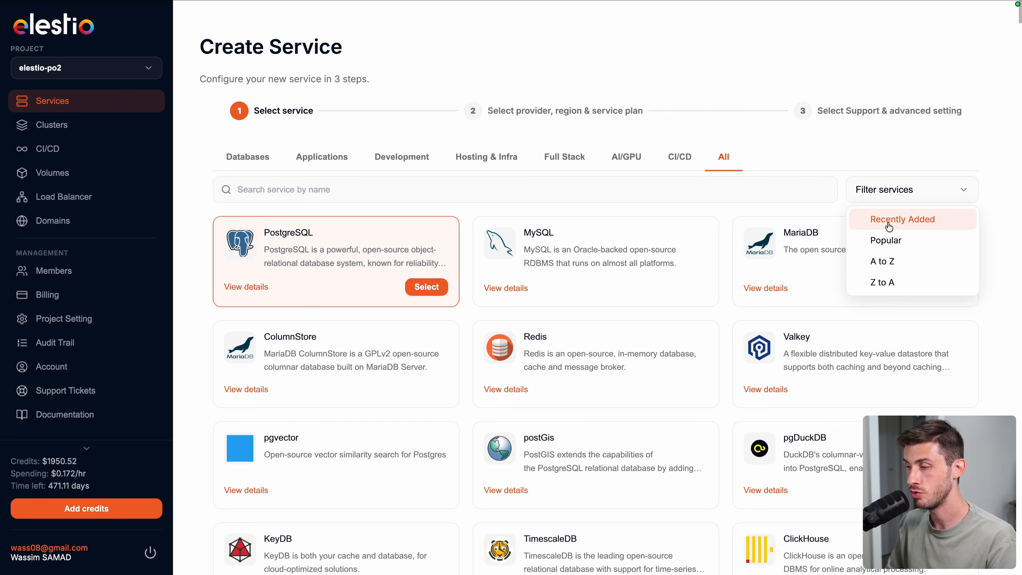
{"action": "left_click", "coordinate": [888, 226]}
Create an OpenSign service on Netcup MEDIUM-2C-4G in Nuremberg with Level 1 Support.
{"action": "mouse_move", "coordinate": [377, 324]}
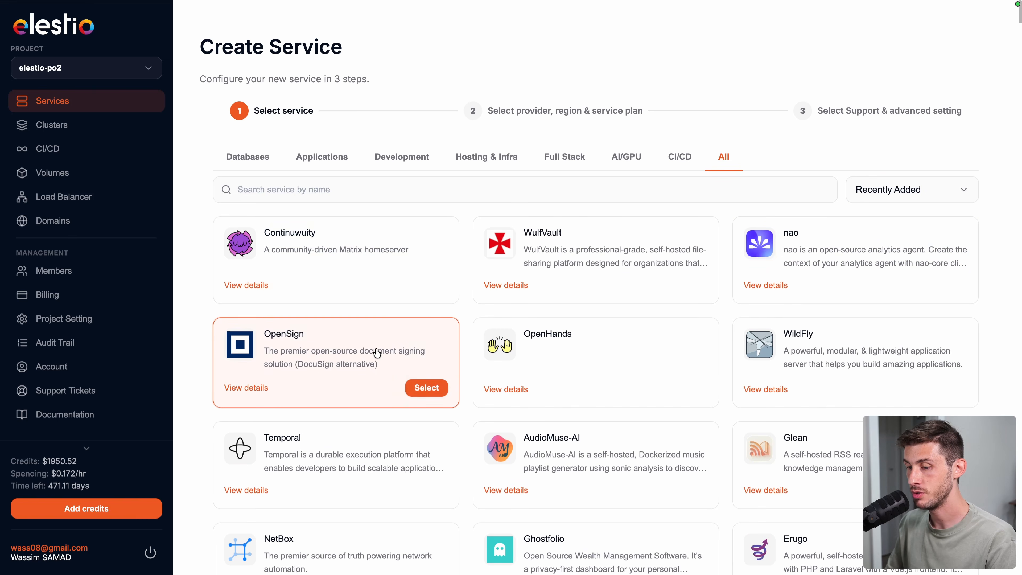
{"action": "left_click", "coordinate": [426, 387]}
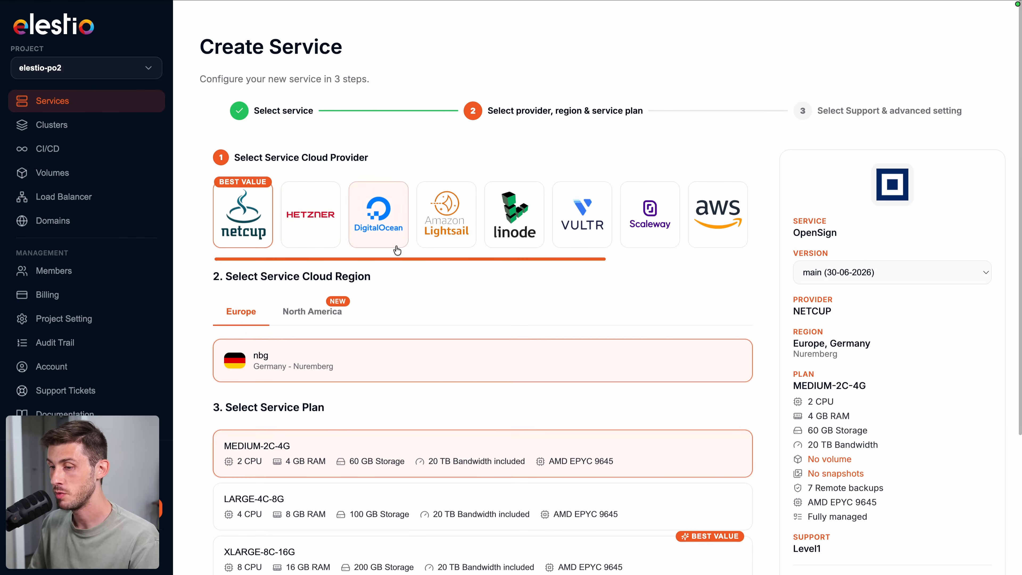
{"action": "scroll", "coordinate": [483, 288], "scroll_direction": "down", "scroll_amount": 5}
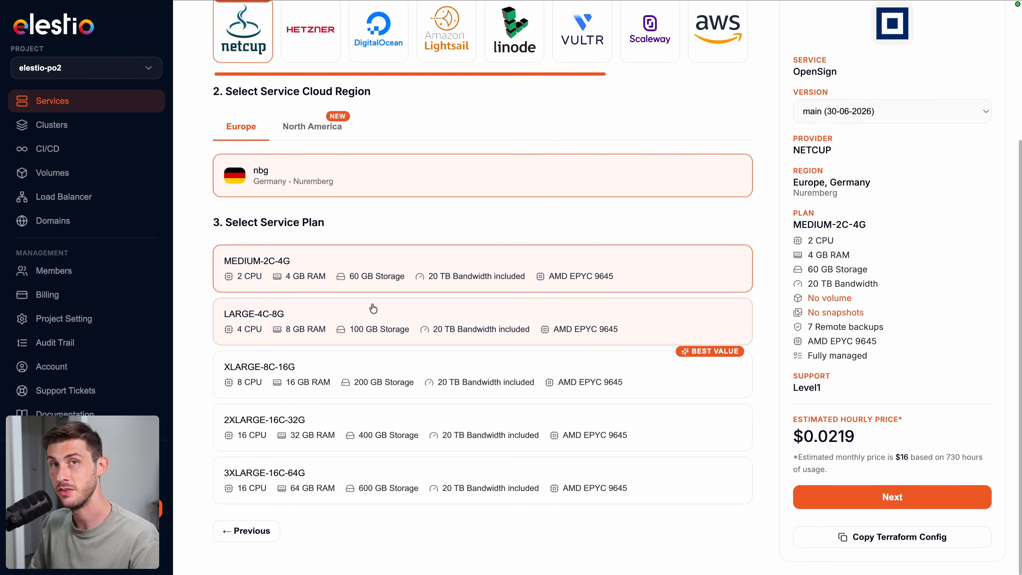
{"action": "left_click", "coordinate": [874, 498]}
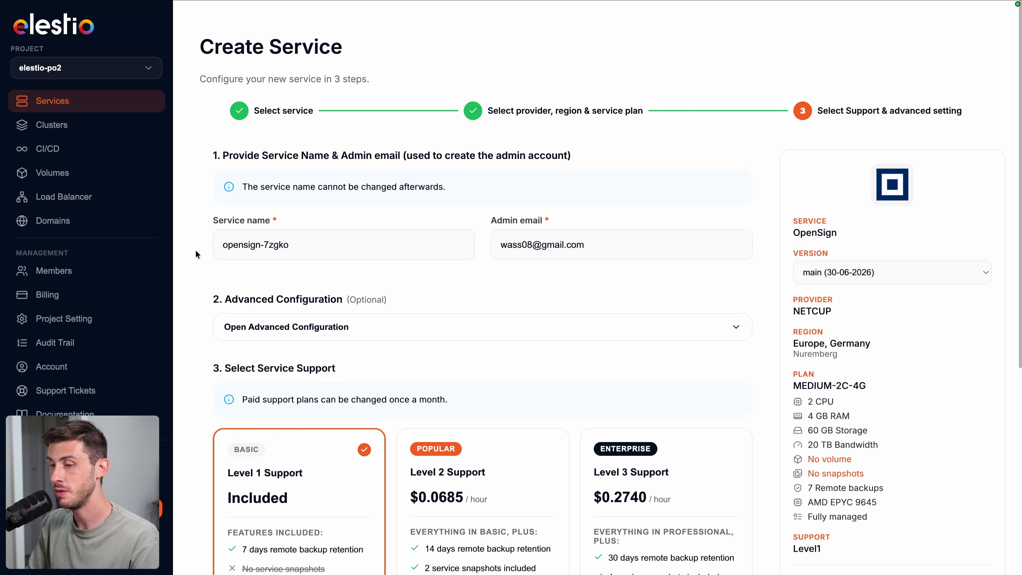
{"action": "scroll", "coordinate": [196, 254], "scroll_direction": "down", "scroll_amount": 3}
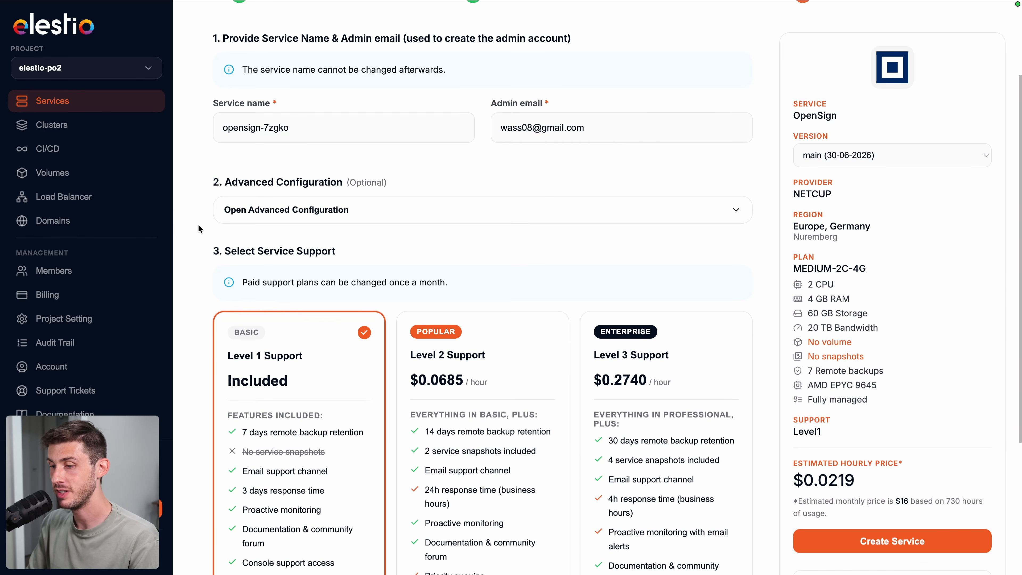
{"action": "scroll", "coordinate": [198, 229], "scroll_direction": "down", "scroll_amount": 5}
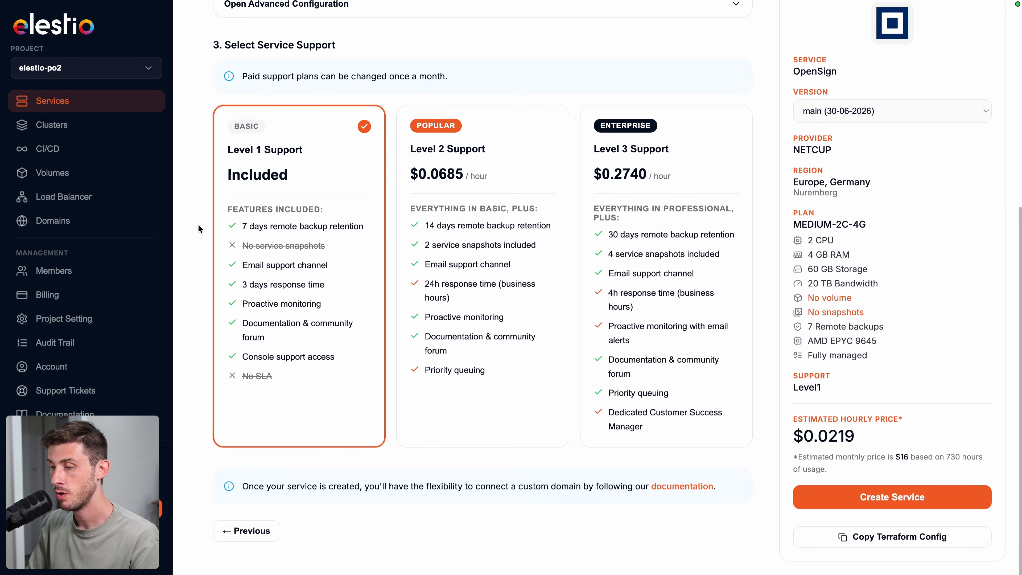
{"action": "left_click", "coordinate": [822, 496]}
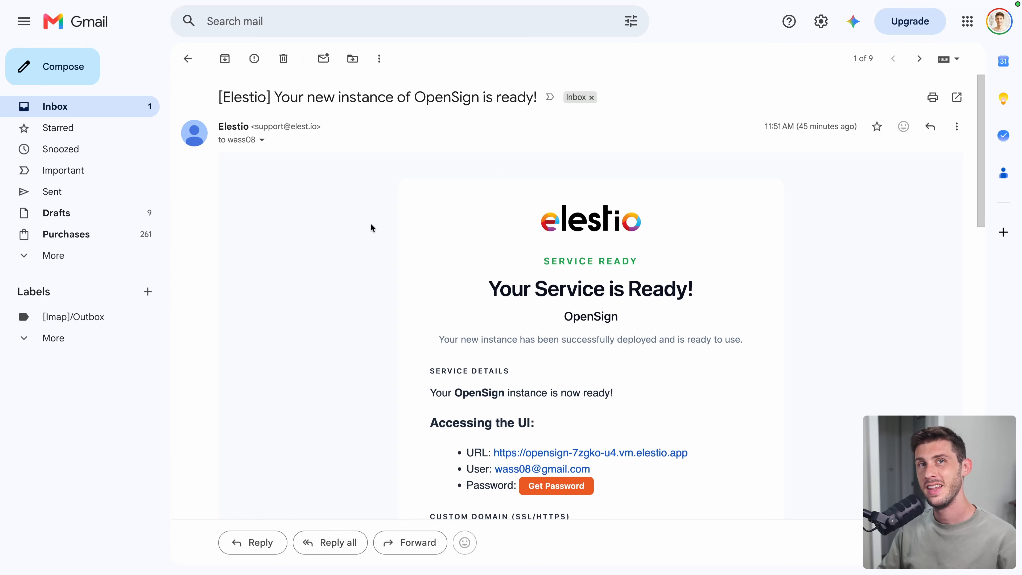
Copy the instance's admin password from the service-ready email and open the OpenSign Admin UI.
{"action": "scroll", "coordinate": [371, 225], "scroll_direction": "down", "scroll_amount": 3}
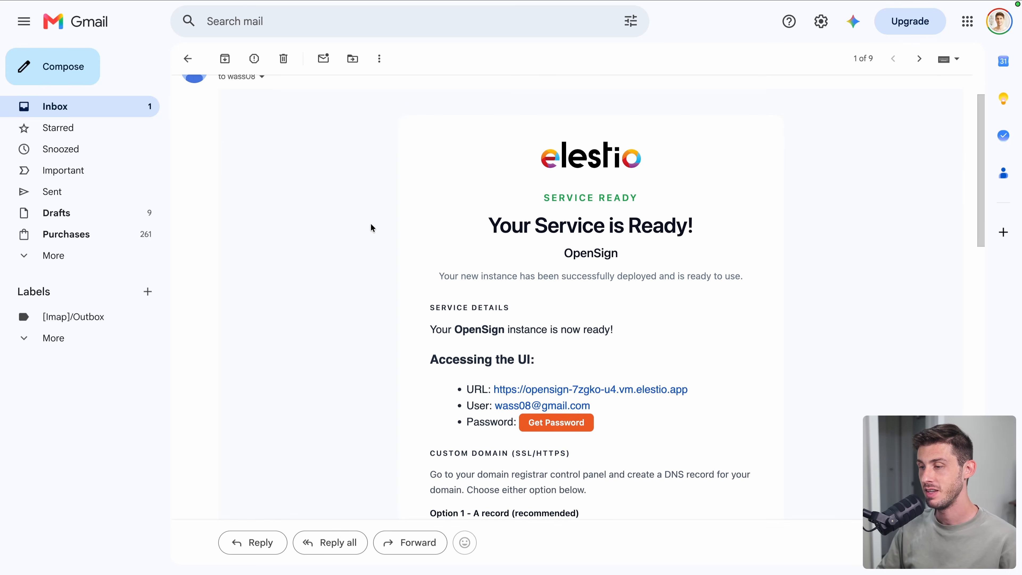
{"action": "scroll", "coordinate": [371, 228], "scroll_direction": "down", "scroll_amount": 1}
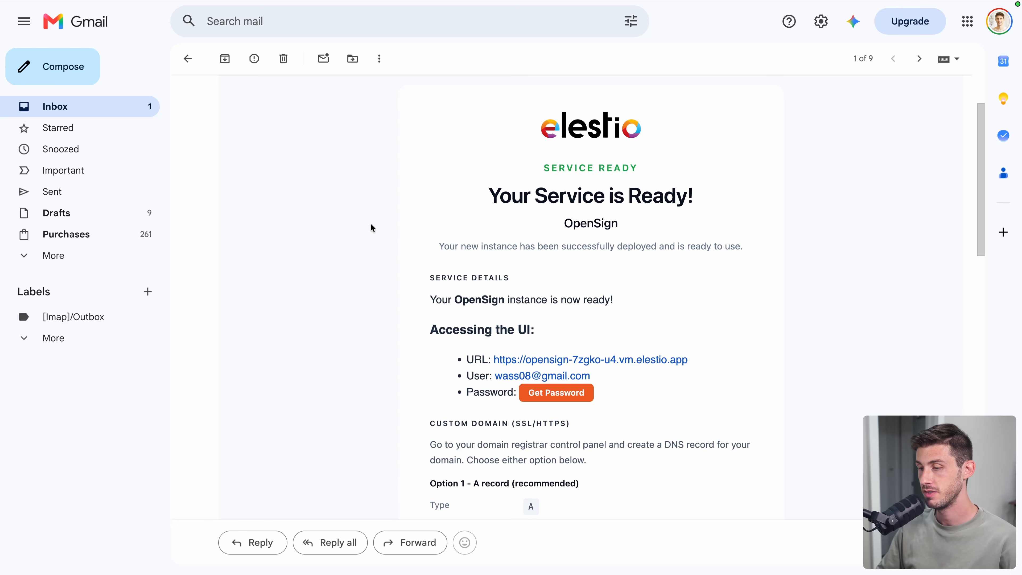
{"action": "scroll", "coordinate": [370, 228], "scroll_direction": "down", "scroll_amount": 3}
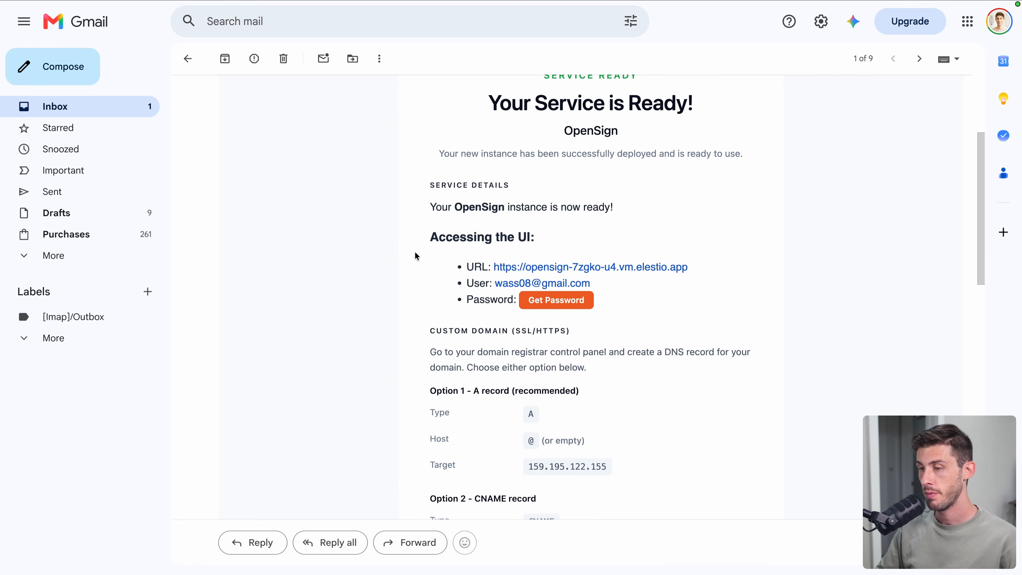
{"action": "left_click", "coordinate": [544, 304]}
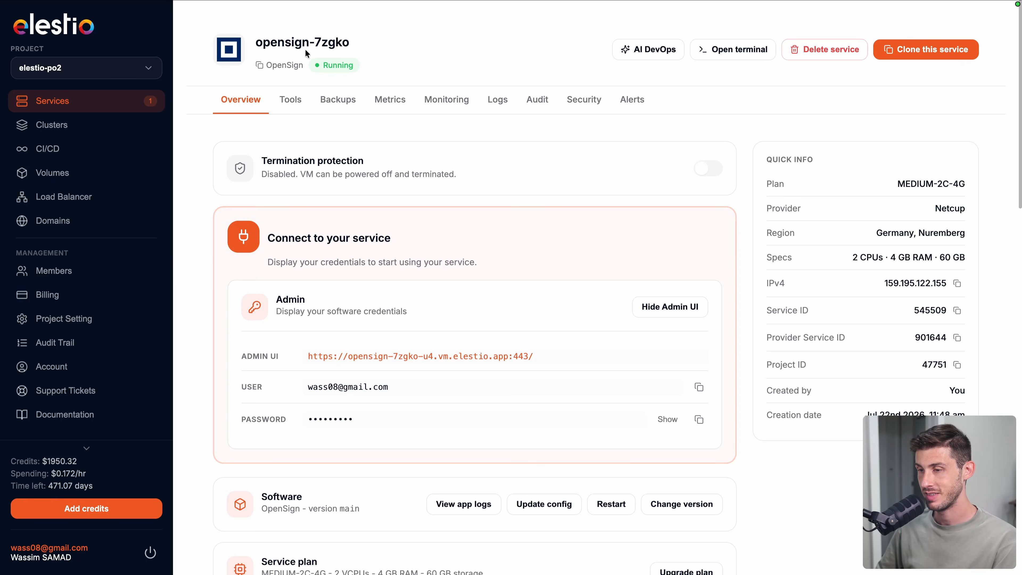
{"action": "left_click", "coordinate": [701, 426]}
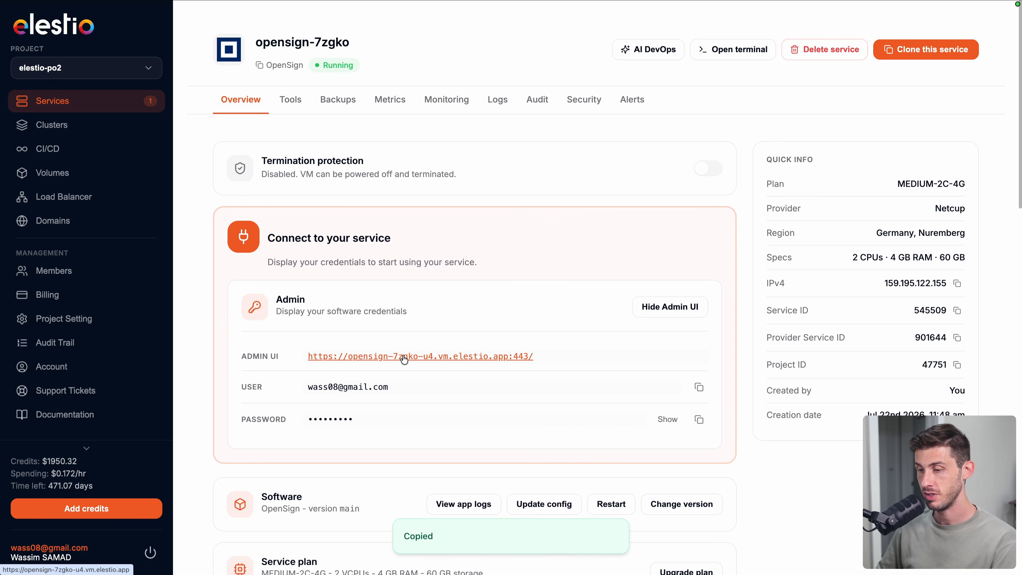
{"action": "left_click", "coordinate": [355, 359]}
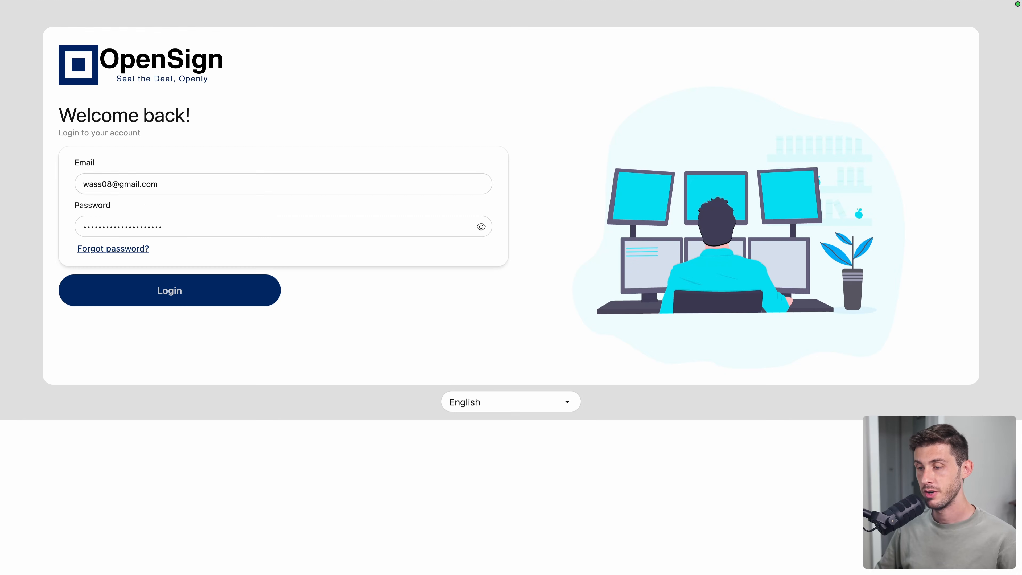
Log in as admin, advance through every welcome-tour step, and open the GitHub repository.
{"action": "left_click", "coordinate": [207, 297]}
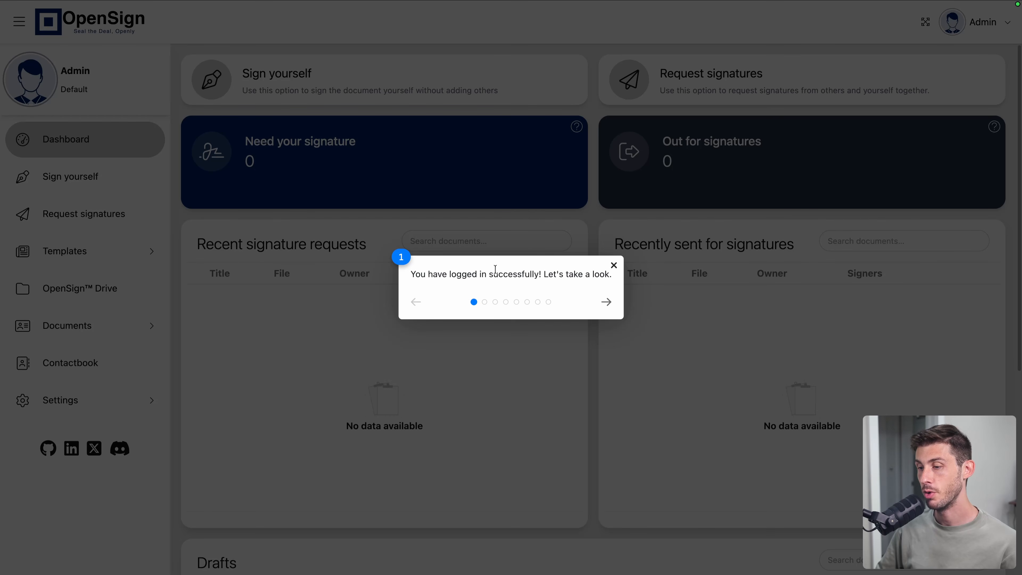
{"action": "left_click", "coordinate": [607, 303]}
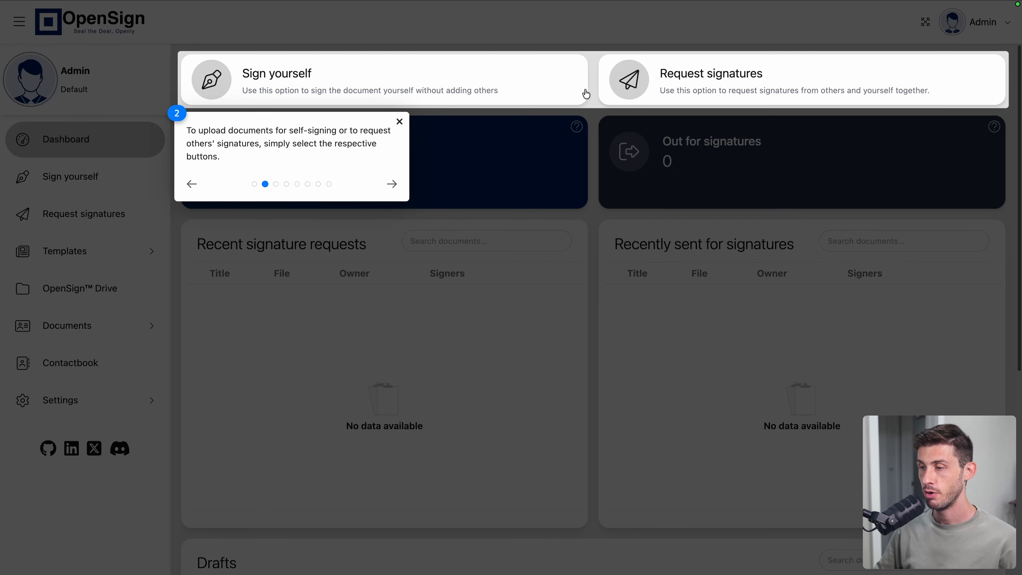
{"action": "left_click", "coordinate": [384, 183]}
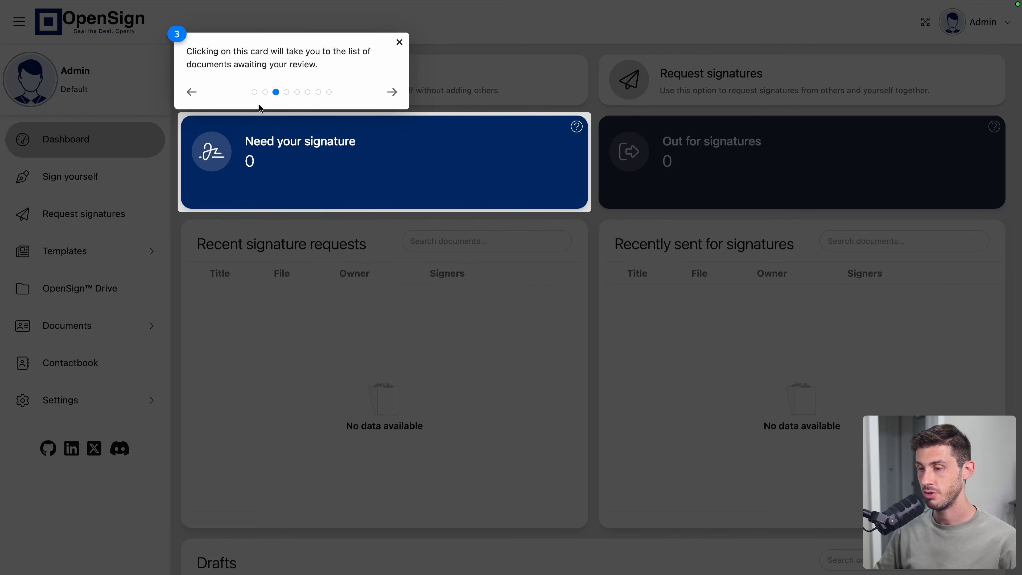
{"action": "left_click", "coordinate": [393, 93]}
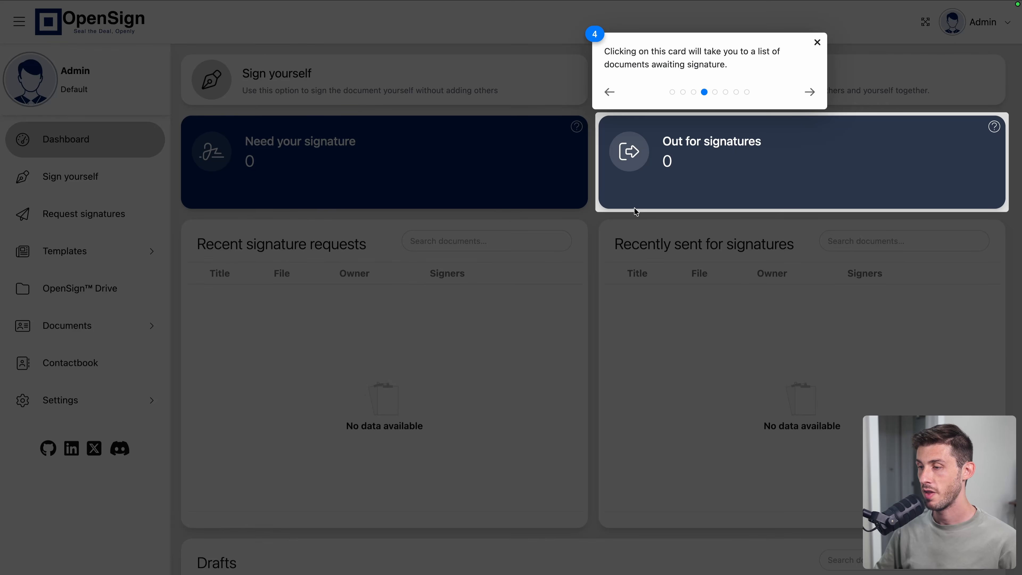
{"action": "left_click", "coordinate": [810, 91]}
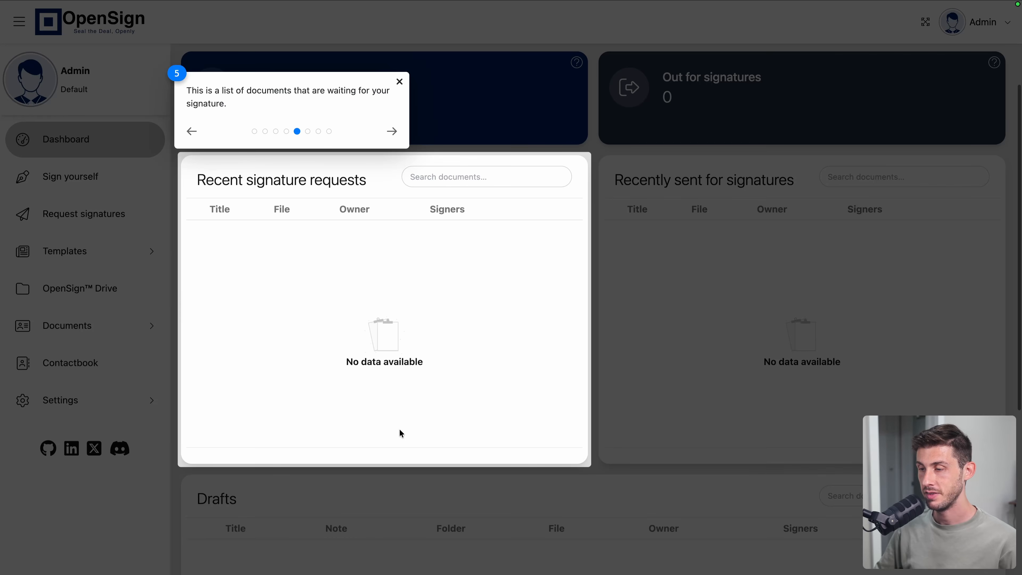
{"action": "left_click", "coordinate": [392, 132]}
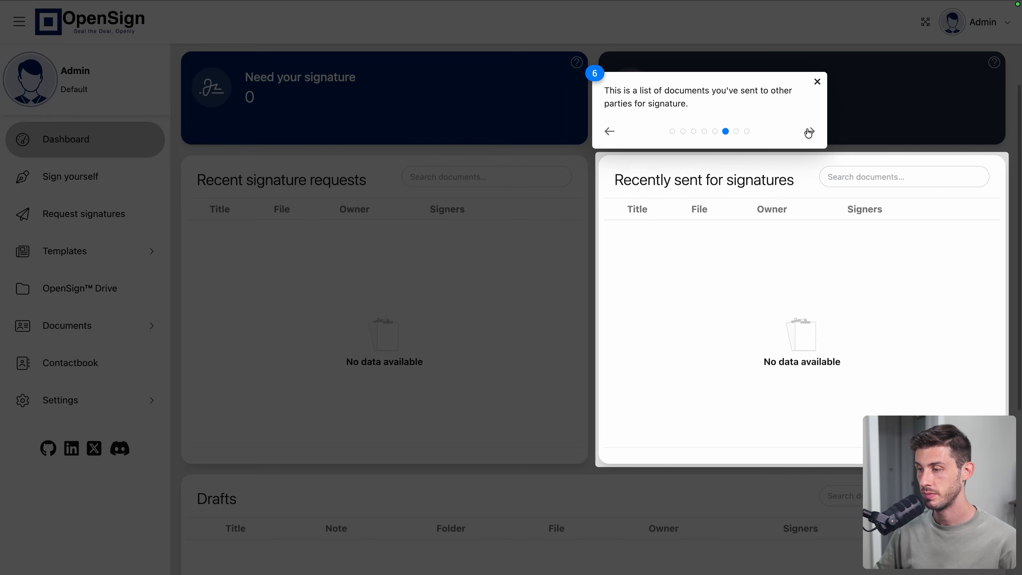
{"action": "left_click", "coordinate": [807, 133]}
{"action": "left_click", "coordinate": [392, 188]}
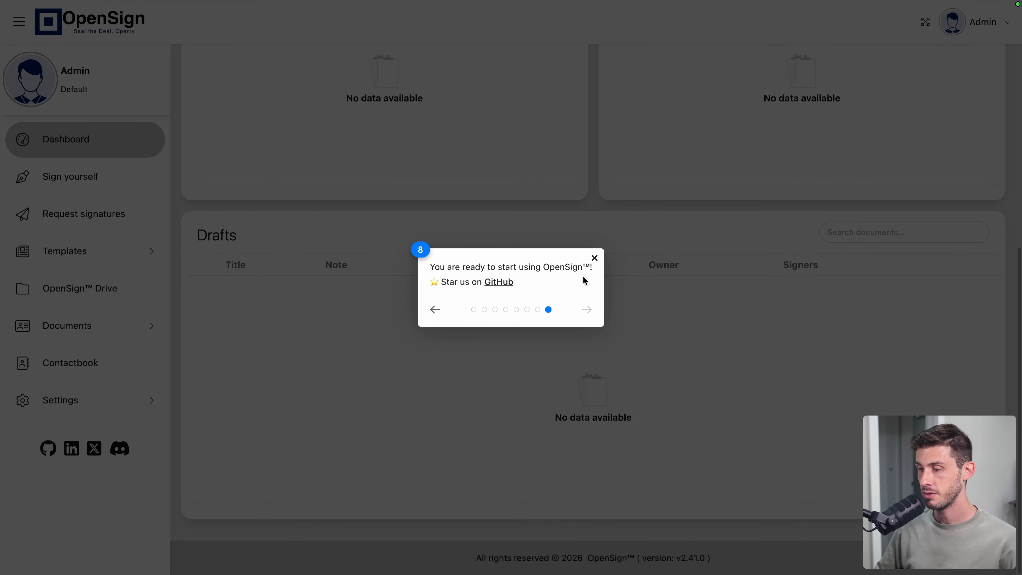
{"action": "left_click", "coordinate": [506, 283]}
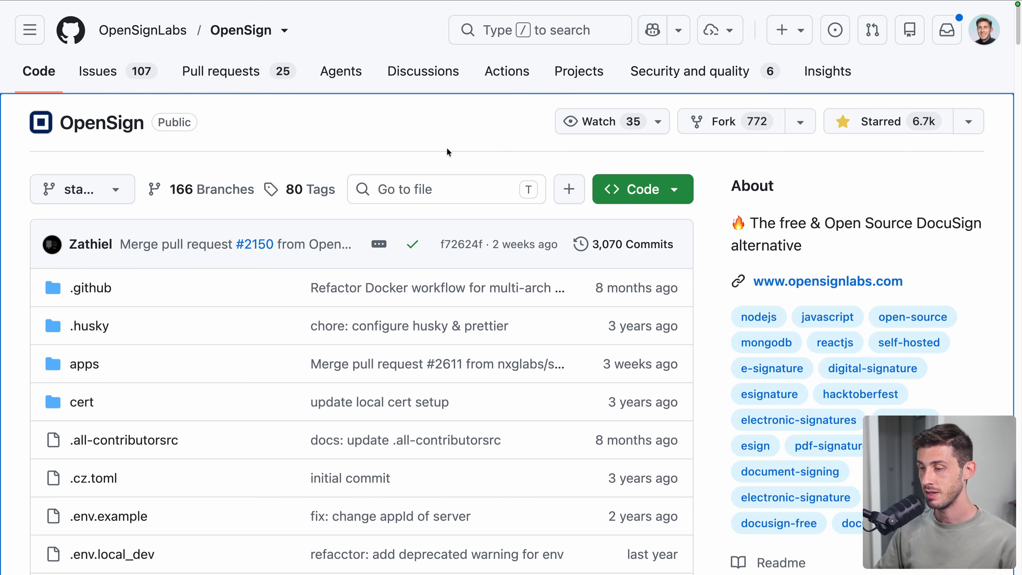
{"action": "scroll", "coordinate": [447, 148], "scroll_direction": "down", "scroll_amount": 2}
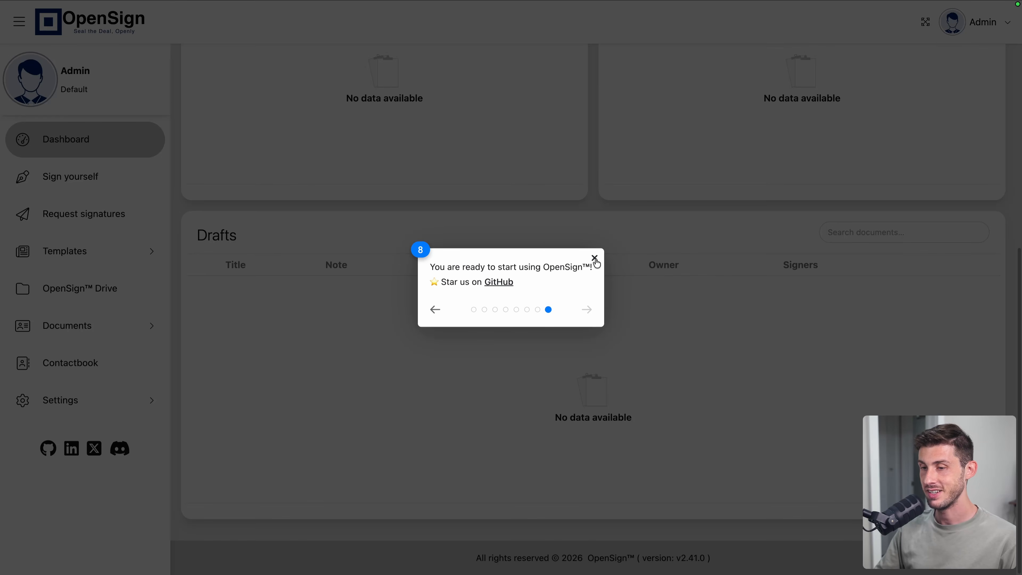
Start a signature request with Simple-1-Page-Residential-Lease-Agreement.png as its document.
{"action": "left_click", "coordinate": [595, 259]}
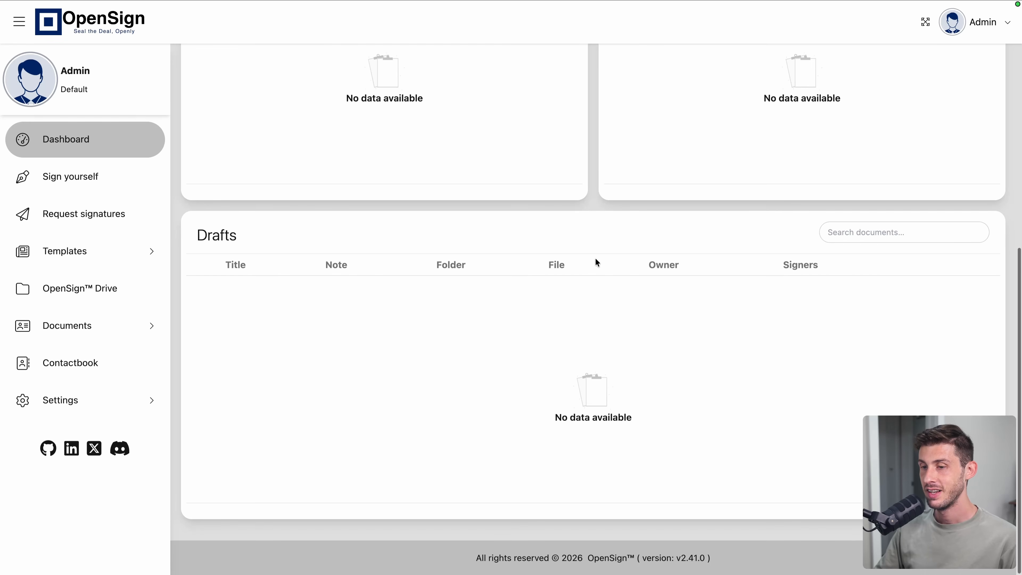
{"action": "scroll", "coordinate": [594, 258], "scroll_direction": "up", "scroll_amount": 8}
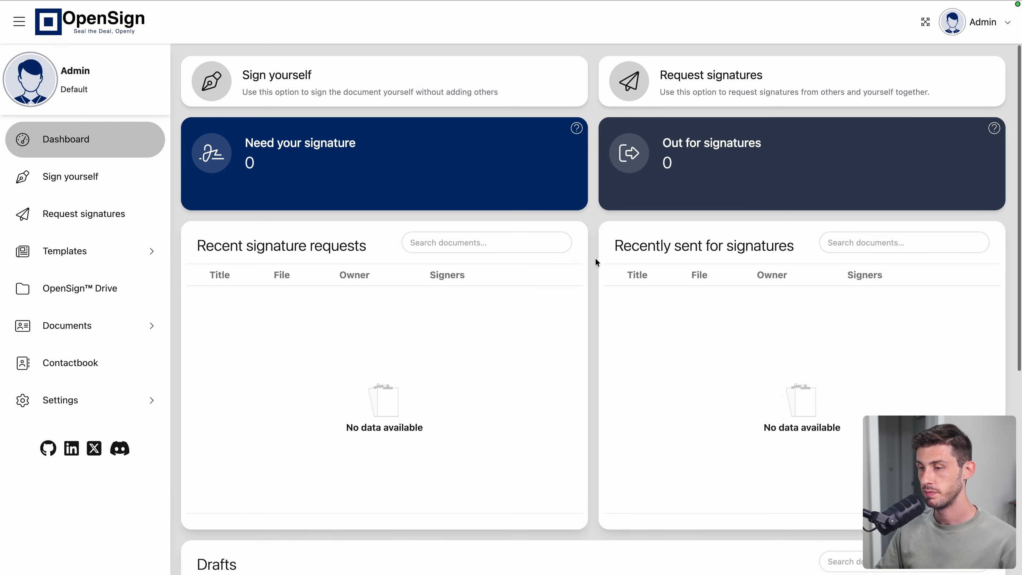
{"action": "left_click", "coordinate": [89, 222]}
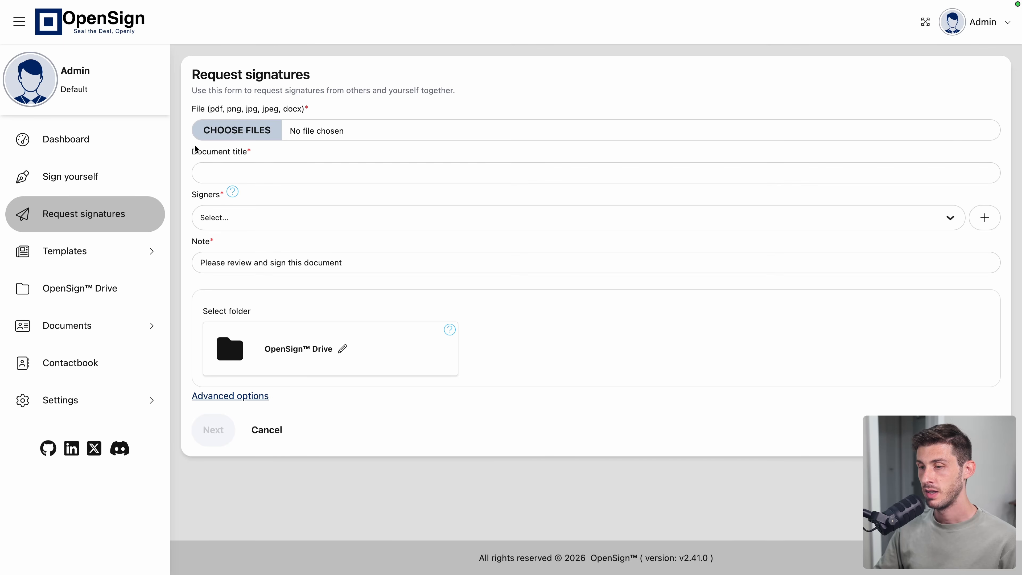
{"action": "left_click", "coordinate": [225, 138]}
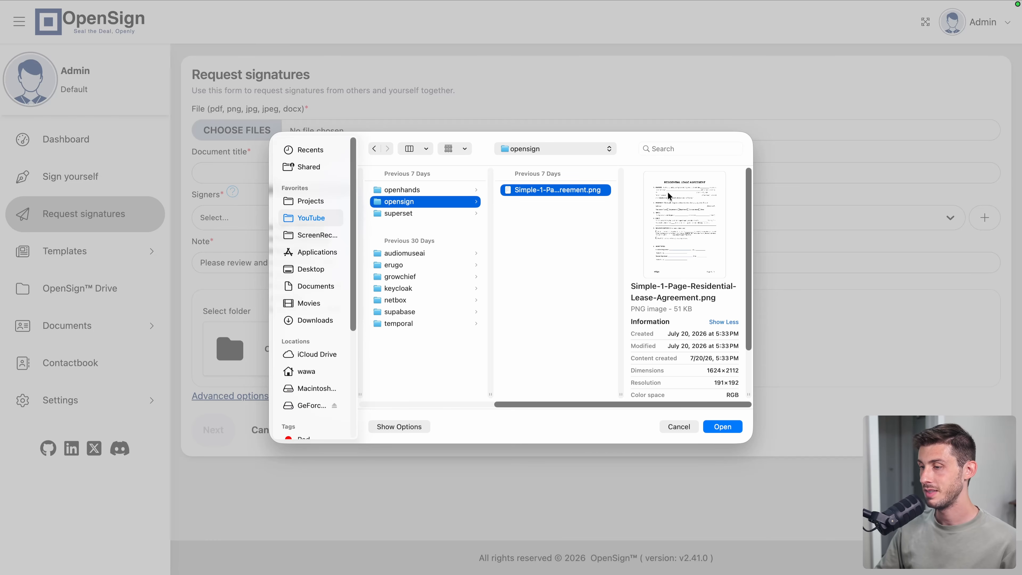
{"action": "left_click", "coordinate": [718, 428]}
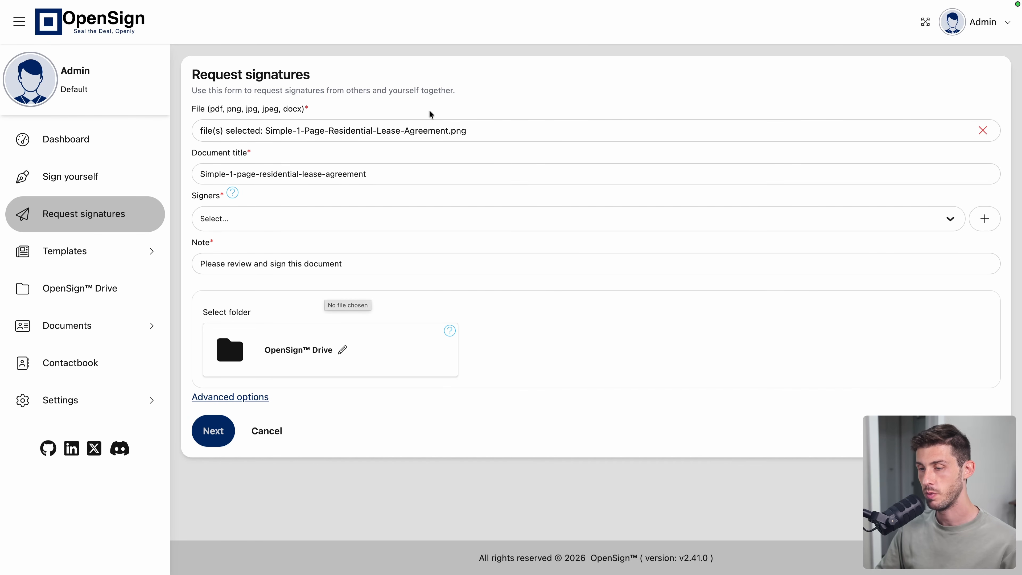
Retitle the document 'Lease Agreement'.
{"action": "left_click", "coordinate": [196, 175]}
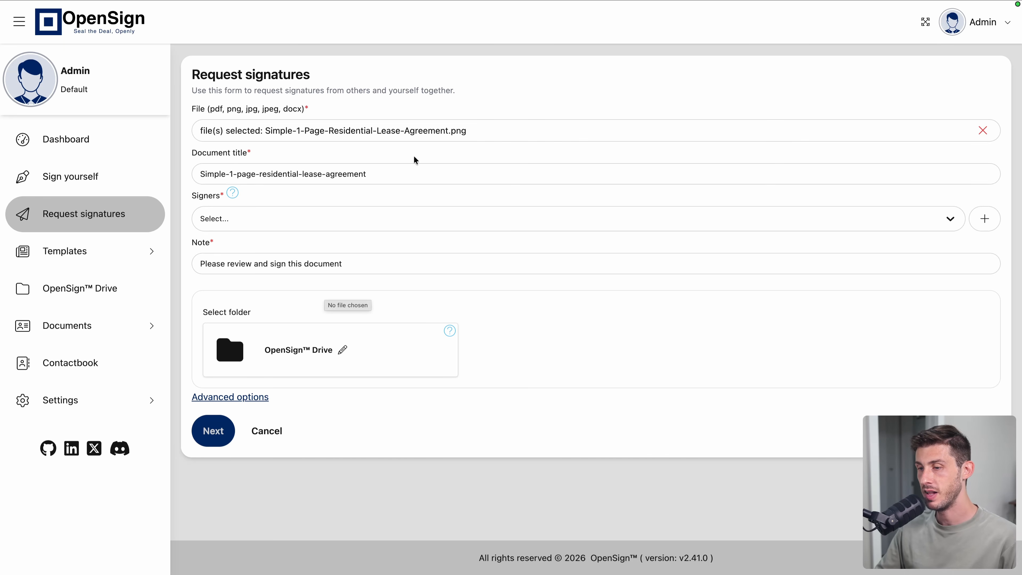
{"action": "left_click_drag", "start_coordinate": [392, 173], "coordinate": [180, 175]}
{"action": "type", "text": "Lease Agree"}
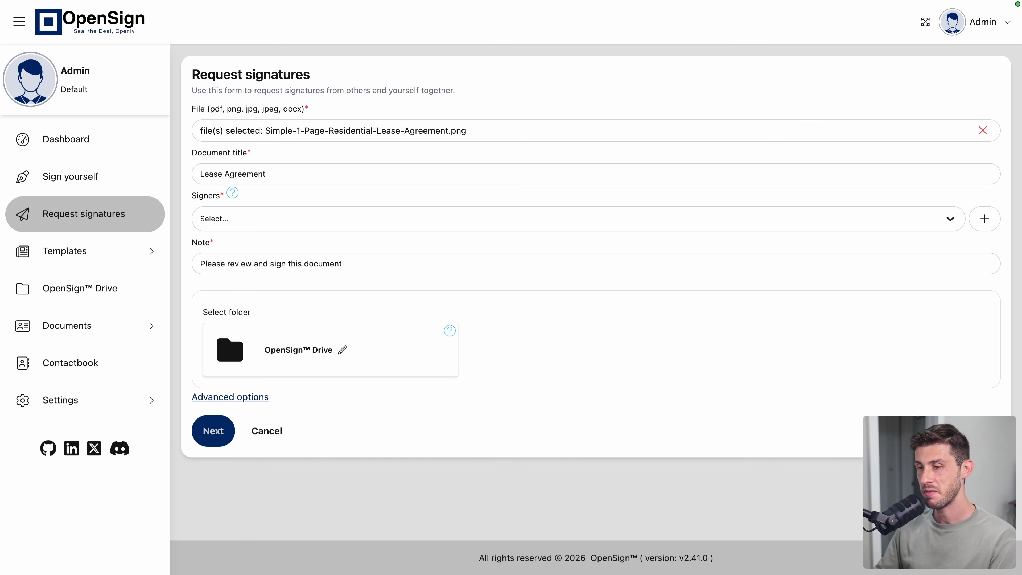
{"action": "left_click", "coordinate": [466, 218]}
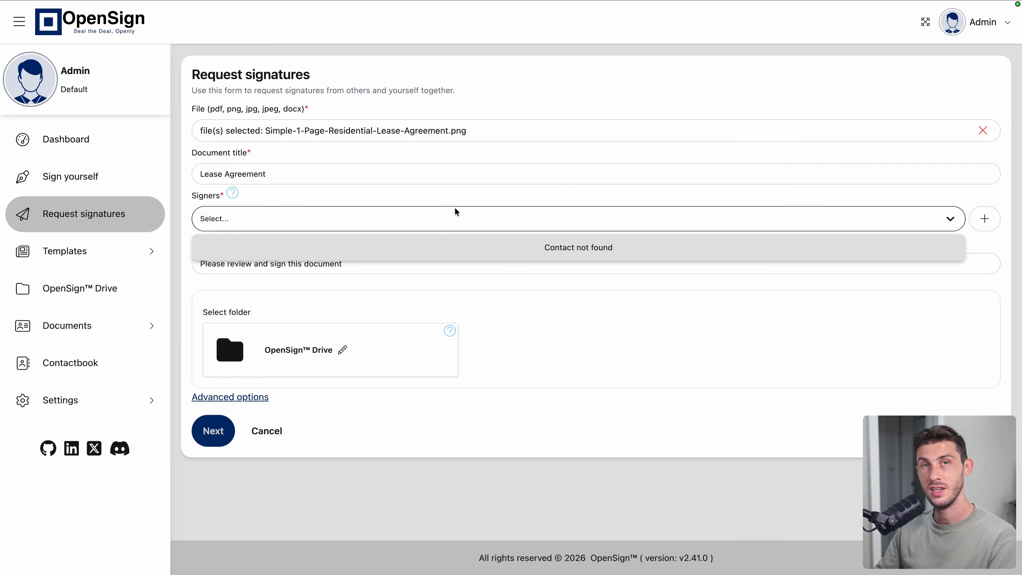
Create a new contact with the signer's name and e-mail and add them as the first signer.
{"action": "left_click", "coordinate": [984, 218]}
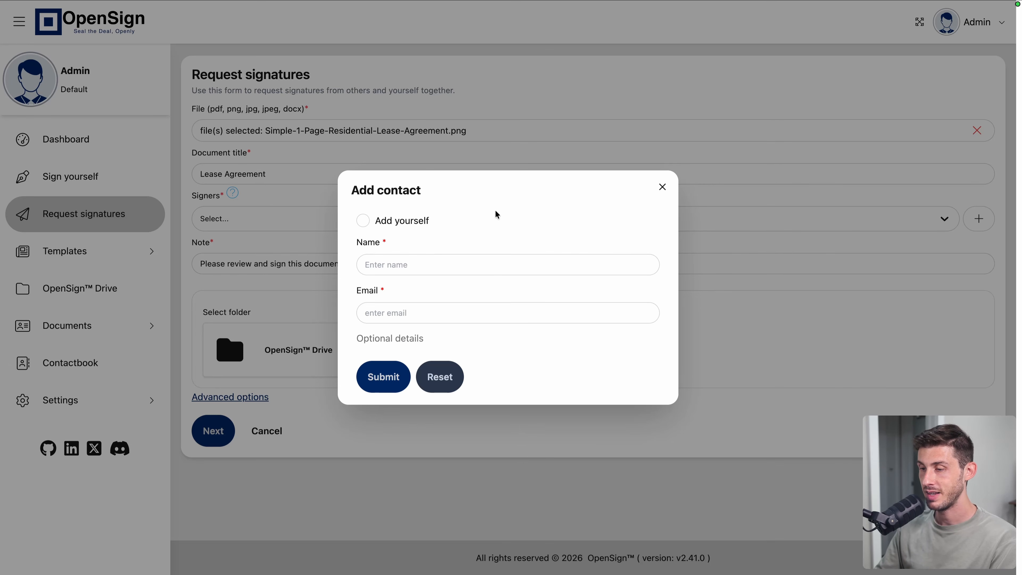
{"action": "left_click", "coordinate": [428, 270]}
{"action": "type", "text": "John"}
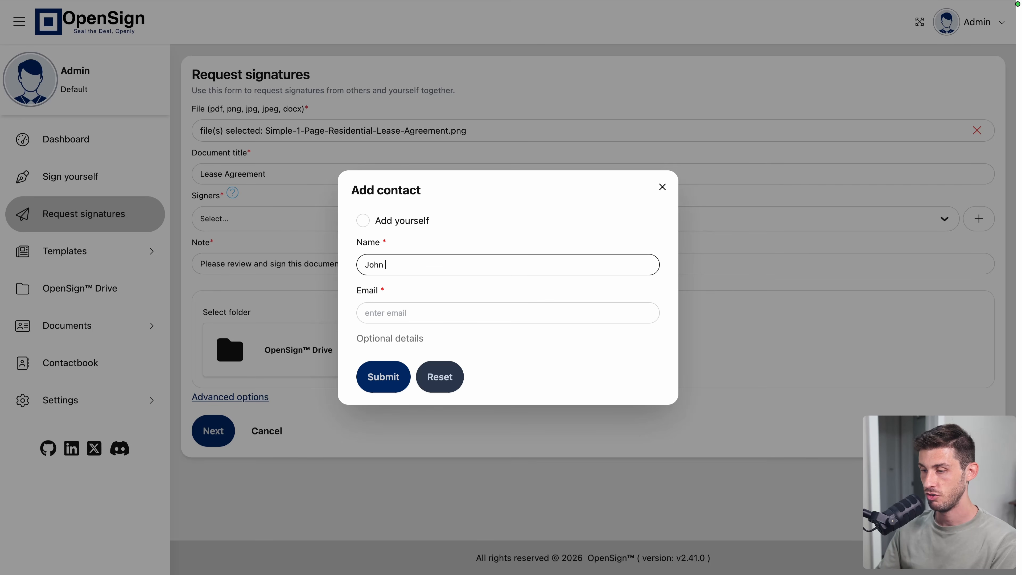
{"action": "key", "text": "Tab"}
{"action": "type", "text": "johntes"}
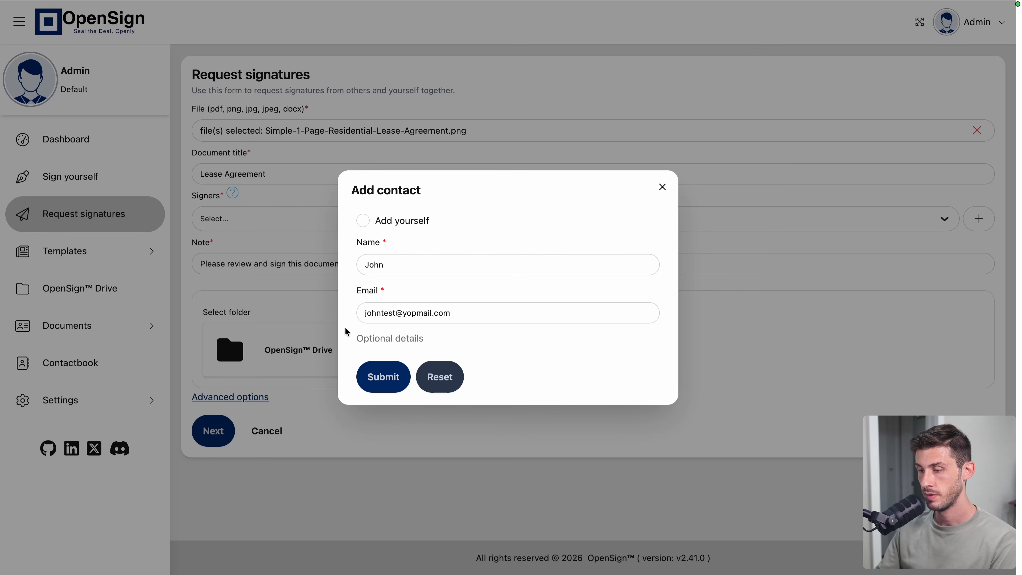
{"action": "left_click", "coordinate": [369, 339]}
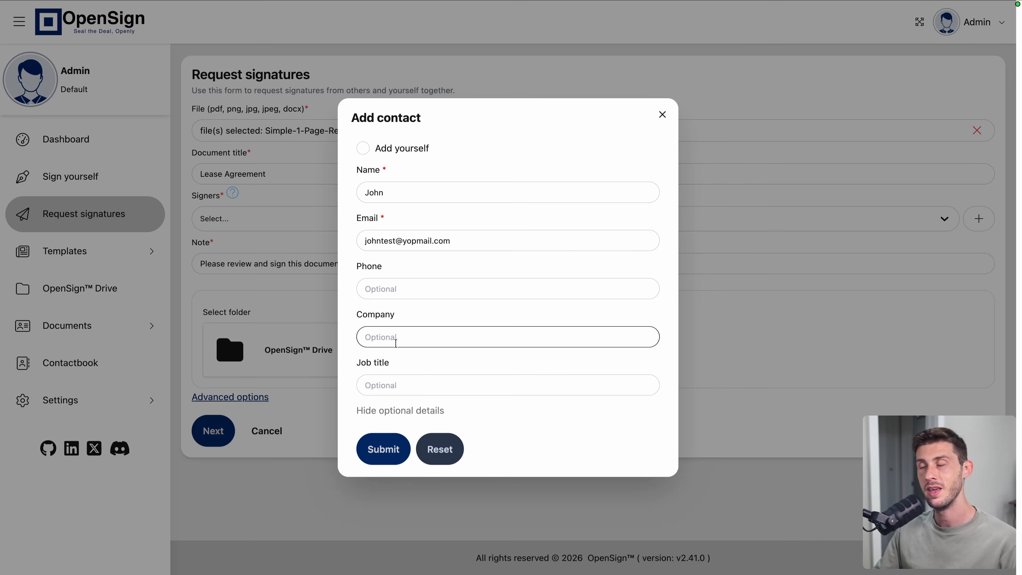
{"action": "left_click", "coordinate": [382, 448]}
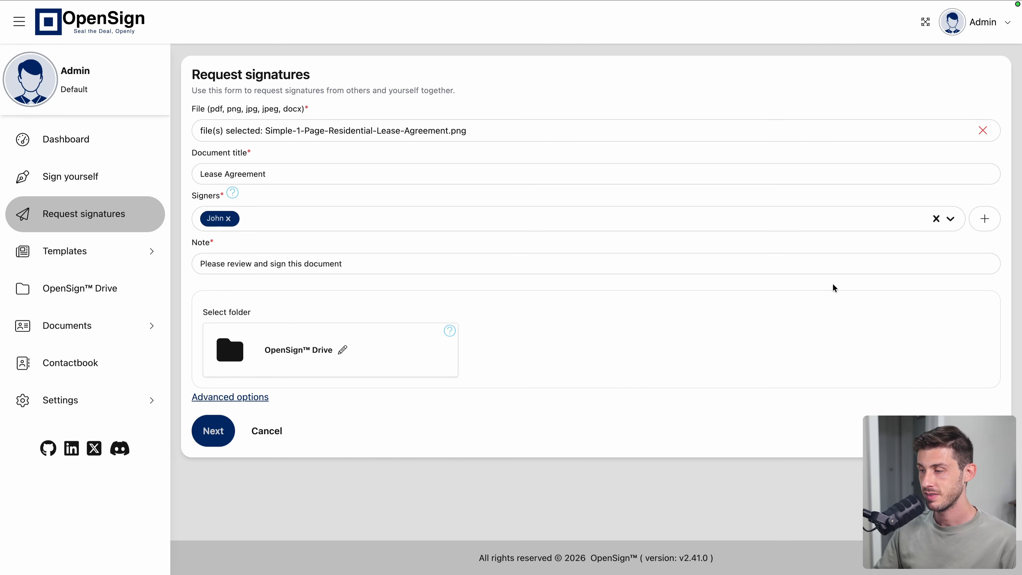
Begin a second contact, entering the contact's name and e-mail address.
{"action": "left_click", "coordinate": [984, 219]}
{"action": "left_click", "coordinate": [497, 266]}
{"action": "type", "text": "Jane"}
{"action": "left_click", "coordinate": [427, 290]}
{"action": "left_click", "coordinate": [400, 314]}
{"action": "type", "text": "nete"}
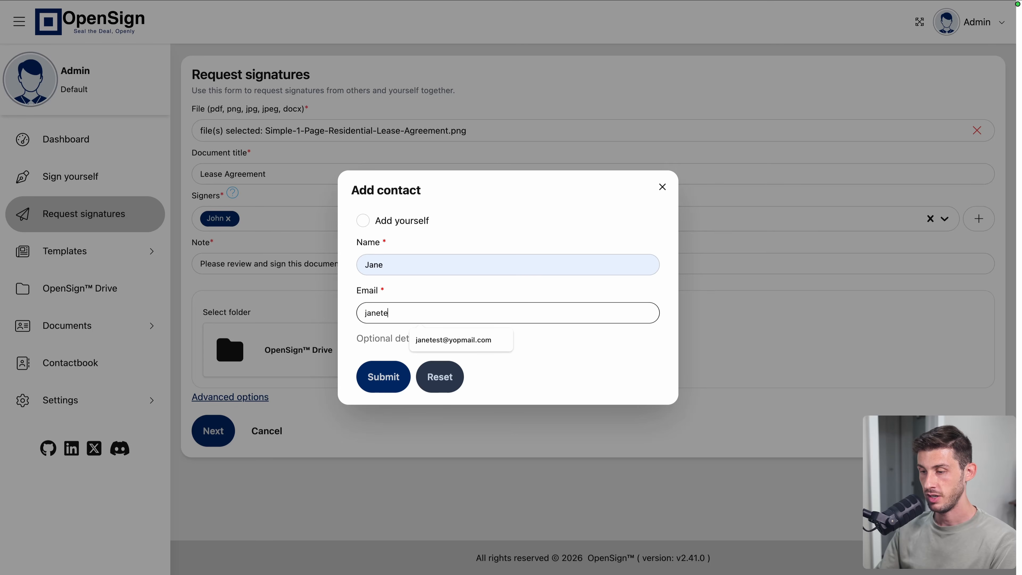
{"action": "type", "text": "st@yopmail.com"}
Add the second signer and save the request into a new lease-agreements Drive folder.
{"action": "left_click", "coordinate": [373, 377]}
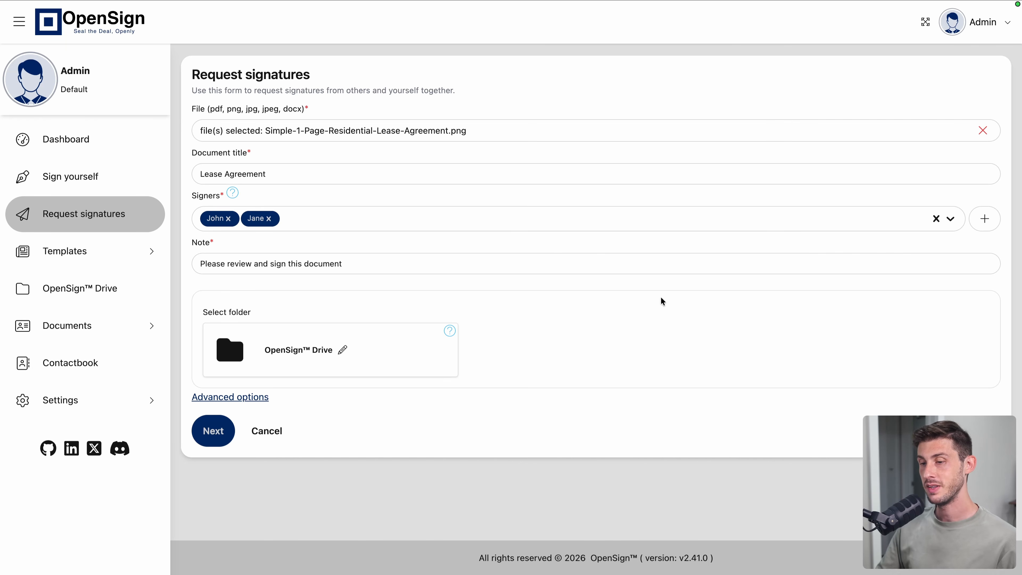
{"action": "left_click", "coordinate": [277, 348]}
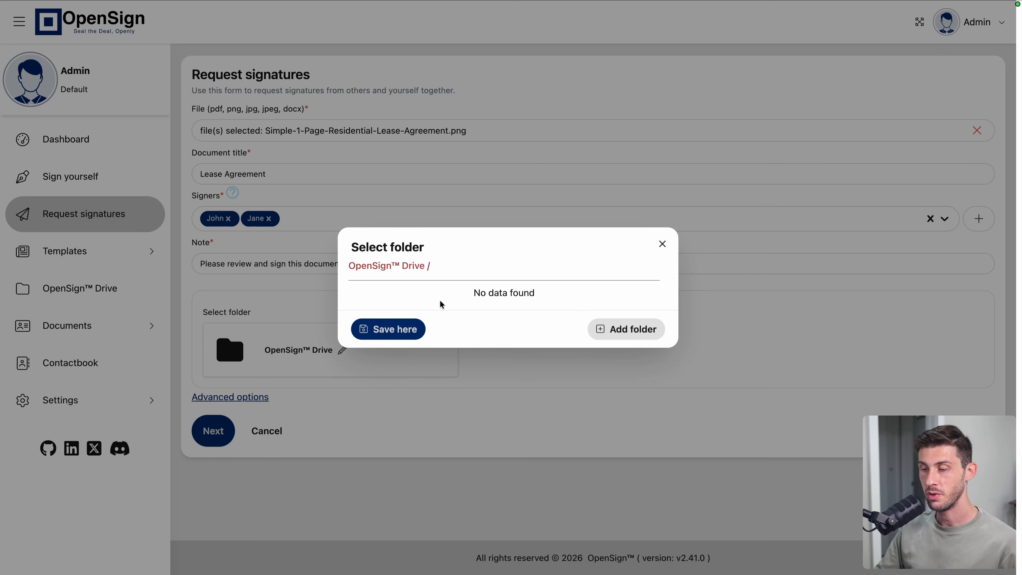
{"action": "left_click", "coordinate": [600, 329]}
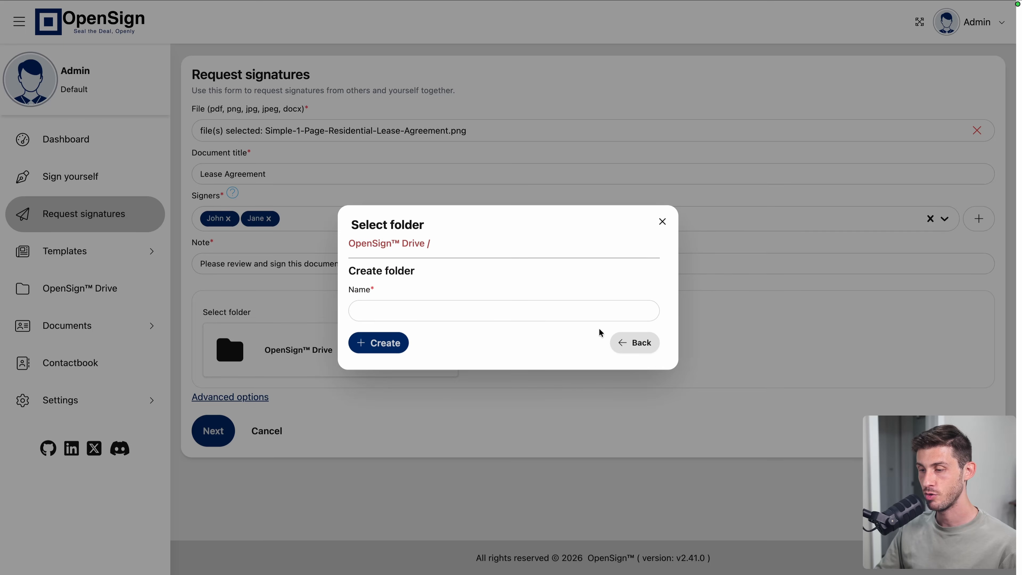
{"action": "left_click", "coordinate": [582, 312]}
{"action": "type", "text": "lease-agreements"}
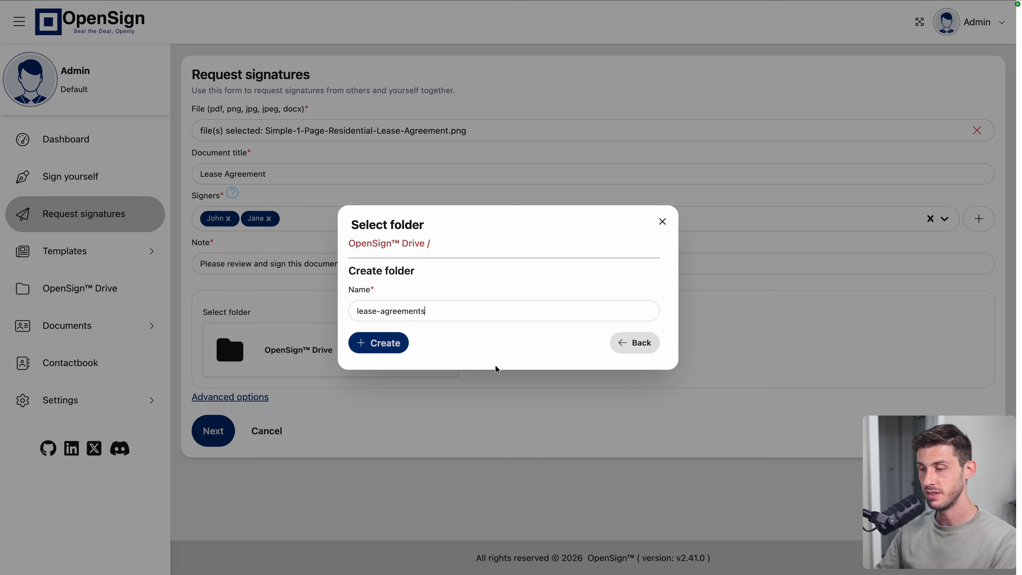
{"action": "left_click", "coordinate": [381, 343]}
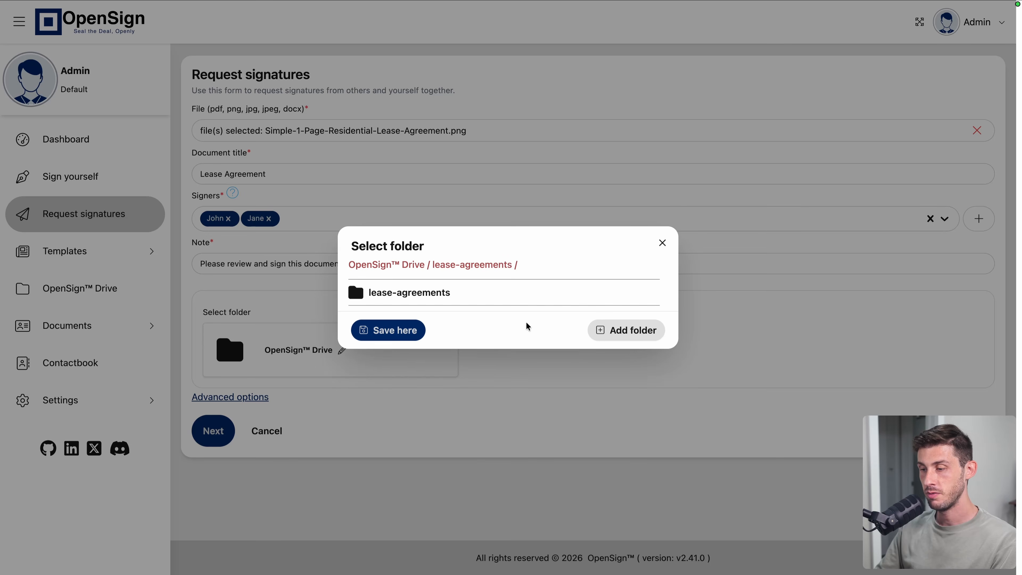
{"action": "left_click", "coordinate": [511, 296]}
{"action": "left_click", "coordinate": [388, 330]}
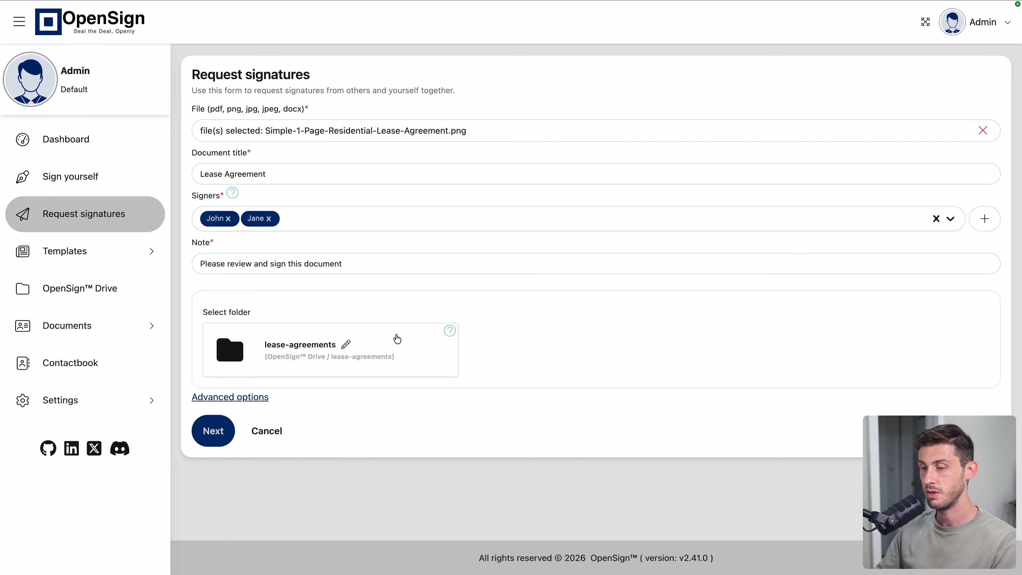
Open the advanced options and review the Bcc contacts without adding anyone.
{"action": "left_click", "coordinate": [252, 397]}
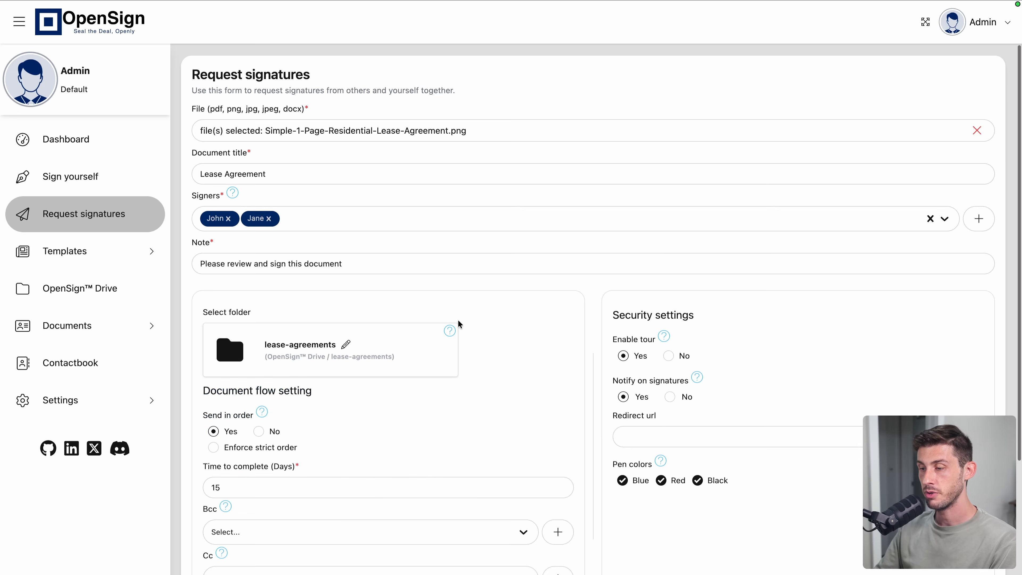
{"action": "scroll", "coordinate": [458, 320], "scroll_direction": "down", "scroll_amount": 4}
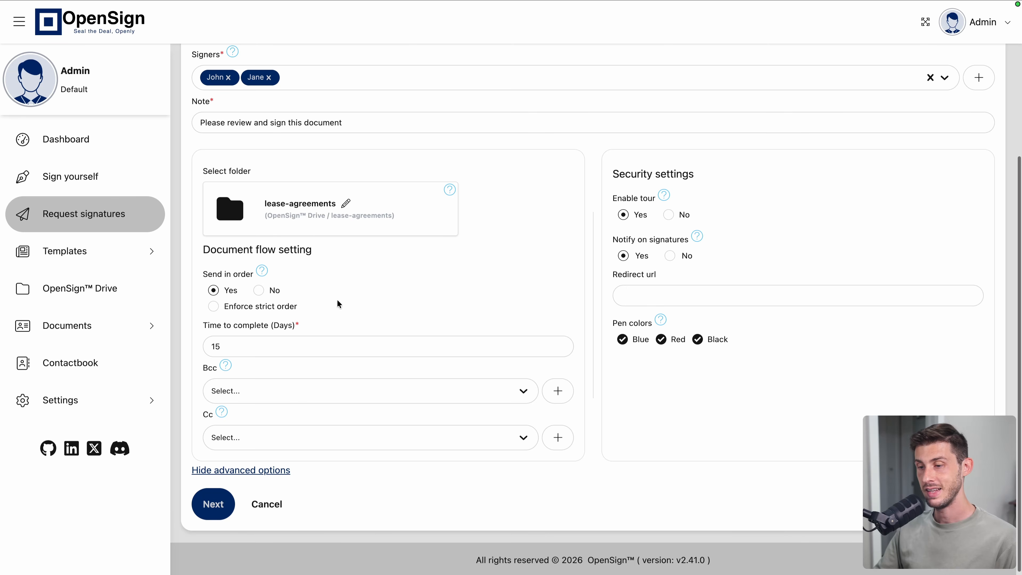
{"action": "mouse_move", "coordinate": [261, 273]}
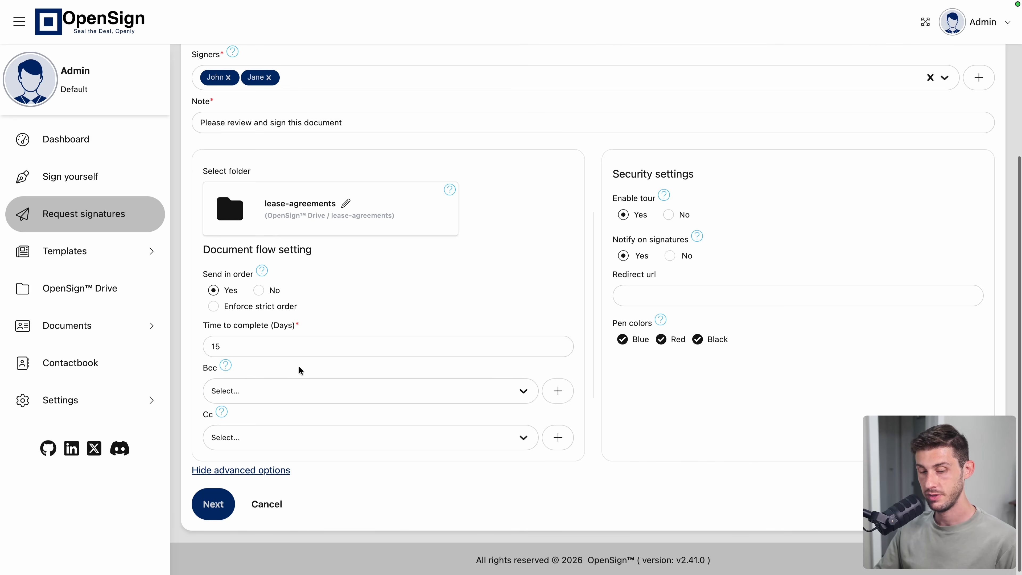
{"action": "left_click", "coordinate": [321, 390]}
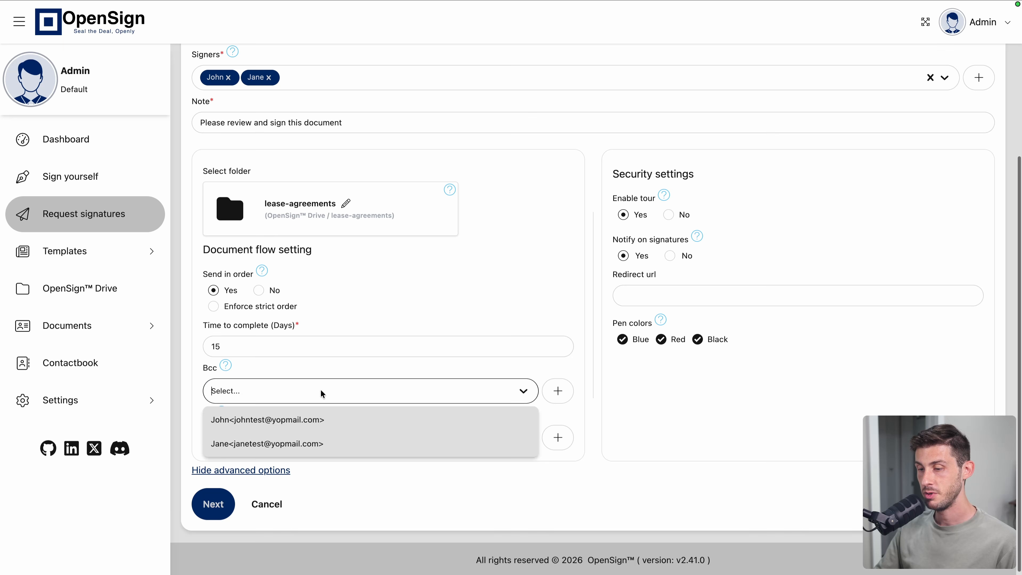
{"action": "left_click", "coordinate": [382, 372]}
{"action": "left_click", "coordinate": [557, 391]}
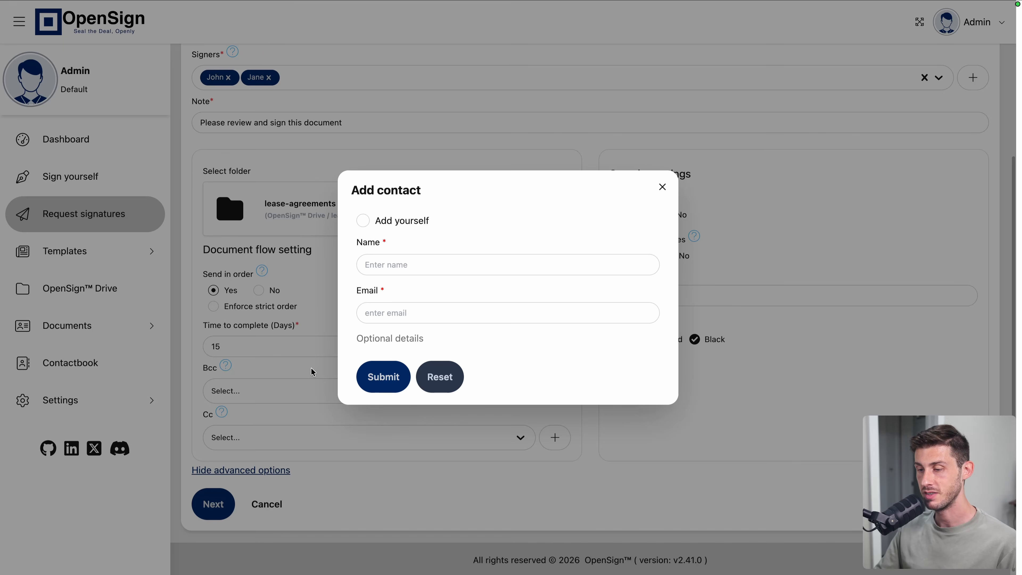
{"action": "left_click", "coordinate": [314, 372]}
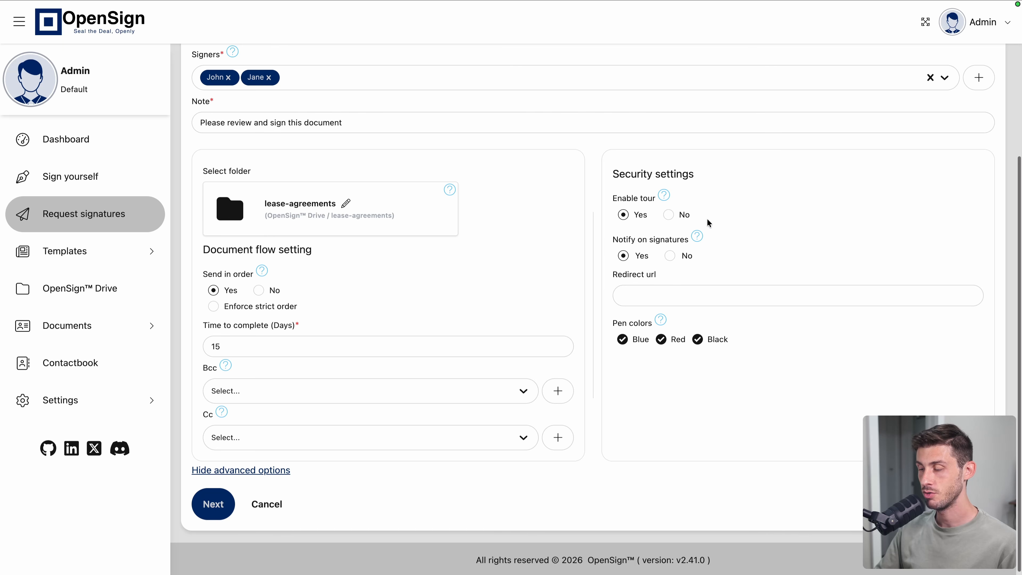
{"action": "left_click", "coordinate": [672, 294]}
{"action": "type", "text": "https://elest.io"}
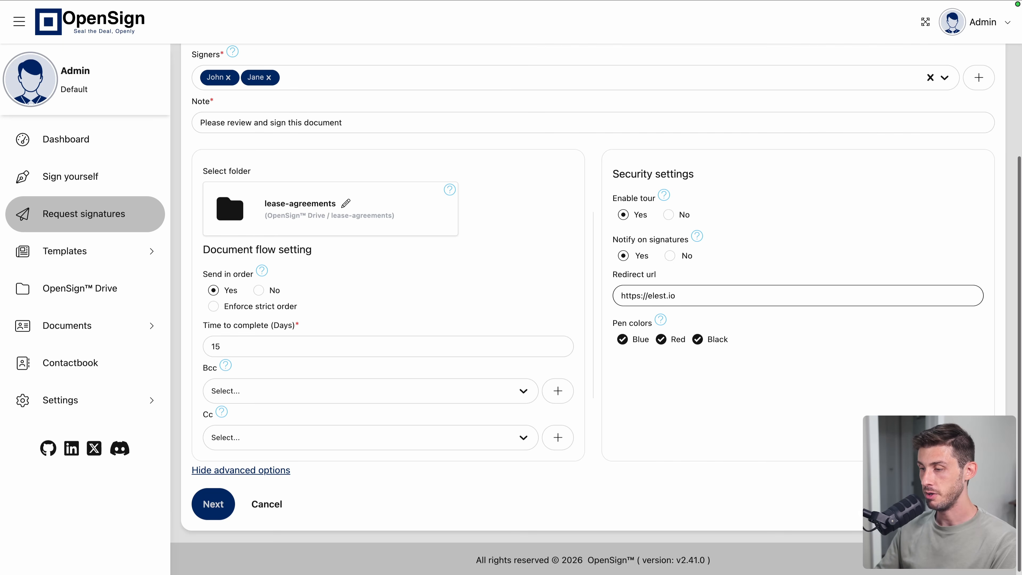
{"action": "left_click", "coordinate": [646, 321]}
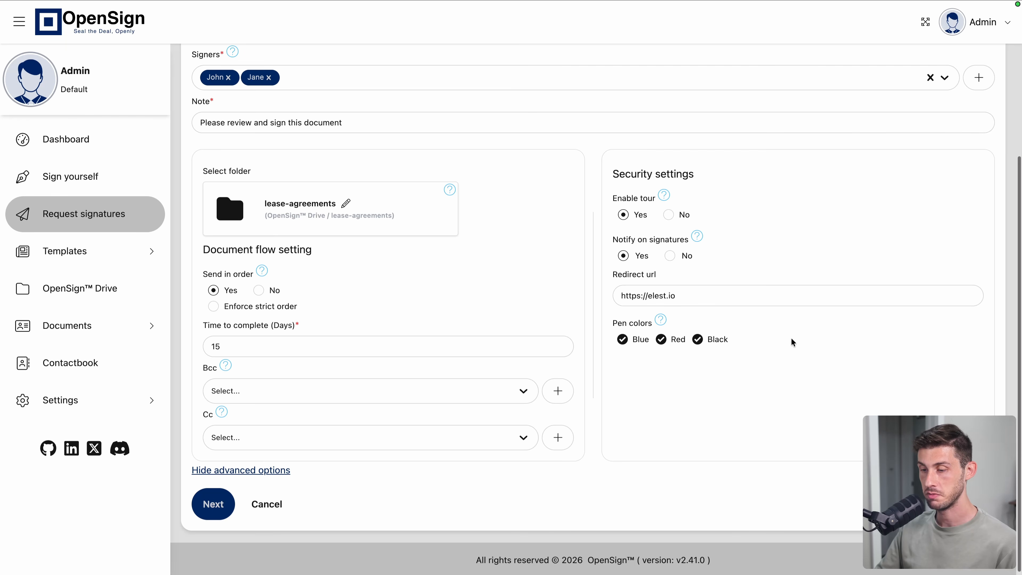
{"action": "left_click", "coordinate": [213, 505]}
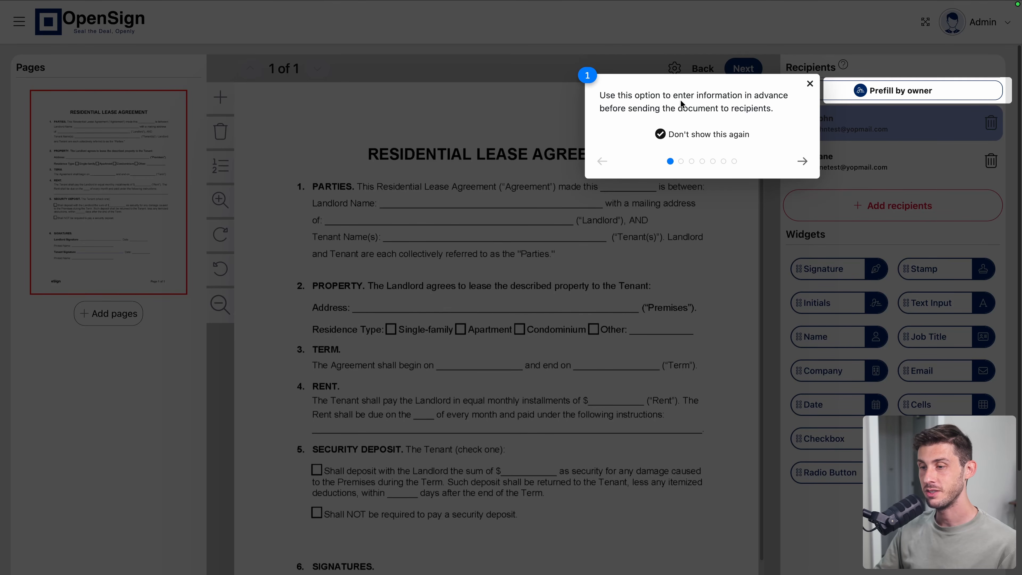
Advance the onboarding tour through the widgets step, then close it.
{"action": "left_click", "coordinate": [802, 161]}
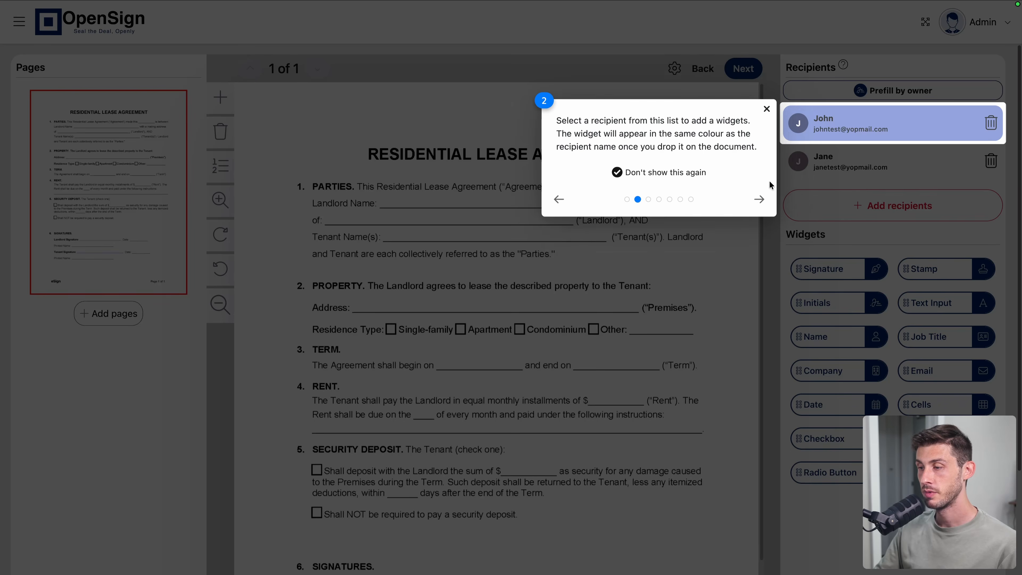
{"action": "left_click", "coordinate": [760, 197]}
{"action": "left_click", "coordinate": [1001, 166]}
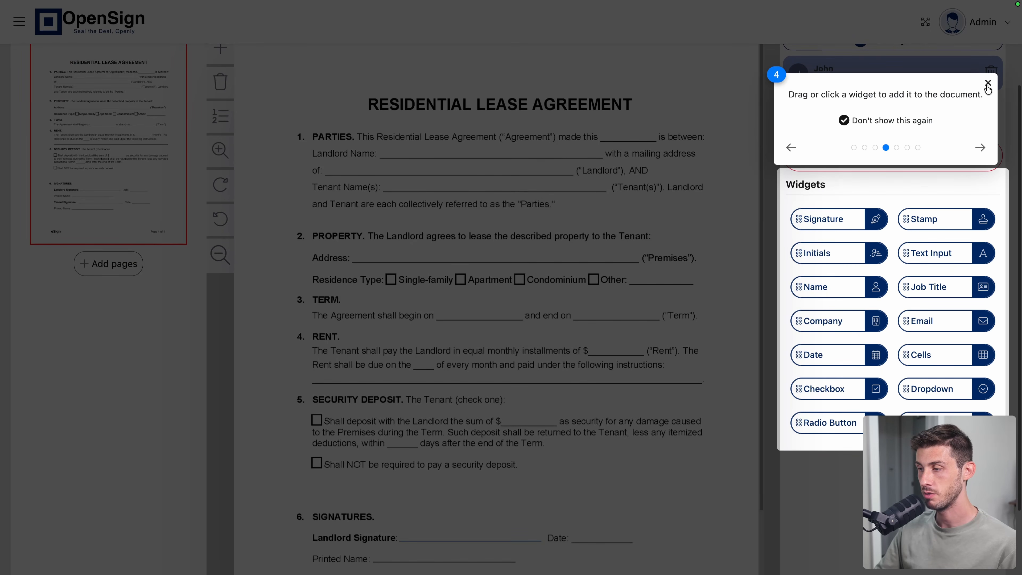
{"action": "left_click", "coordinate": [988, 82]}
{"action": "scroll", "coordinate": [380, 228], "scroll_direction": "up", "scroll_amount": 2}
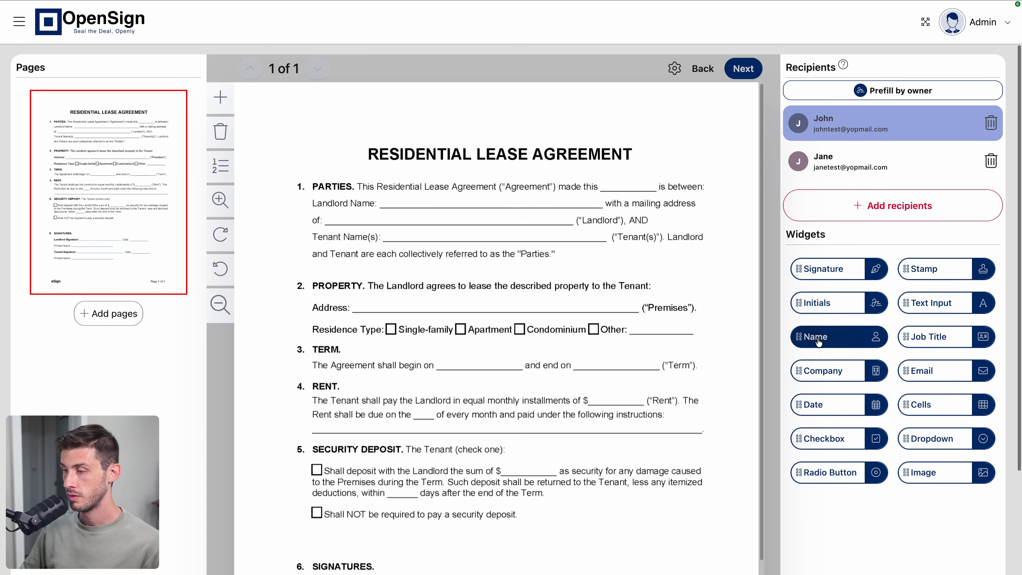
Place Name fields on the Landlord Name and Tenant Name(s) lines, each assigned to its signer.
{"action": "left_click_drag", "start_coordinate": [817, 337], "coordinate": [620, 184]}
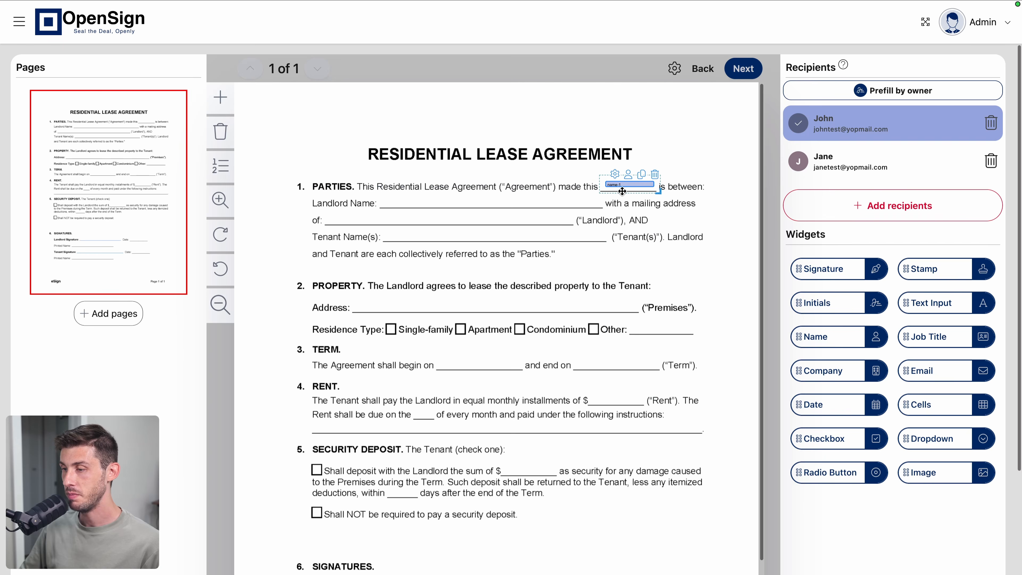
{"action": "left_click", "coordinate": [845, 174]}
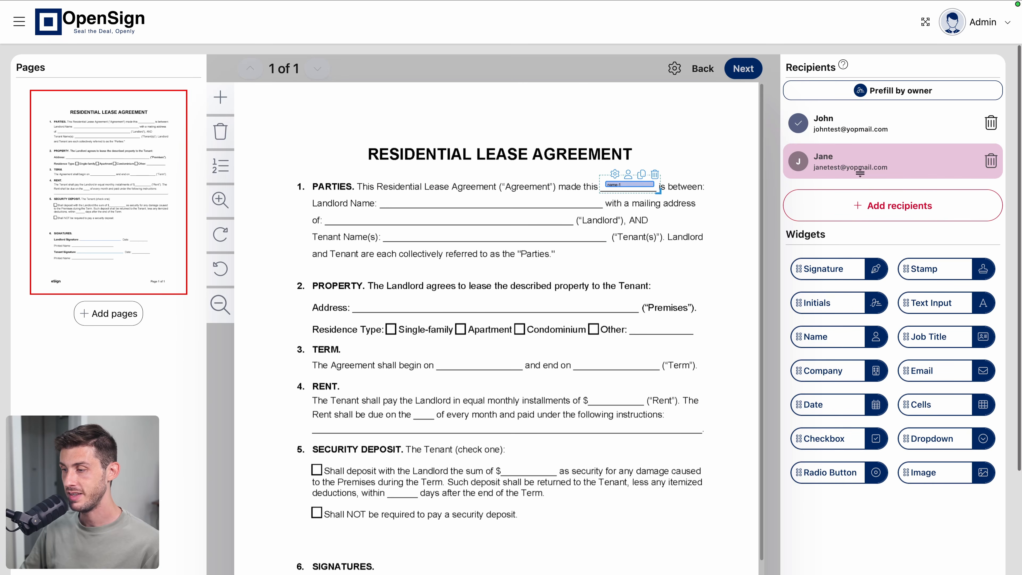
{"action": "left_click_drag", "start_coordinate": [843, 337], "coordinate": [430, 241]}
{"action": "left_click_drag", "start_coordinate": [635, 185], "coordinate": [411, 202]}
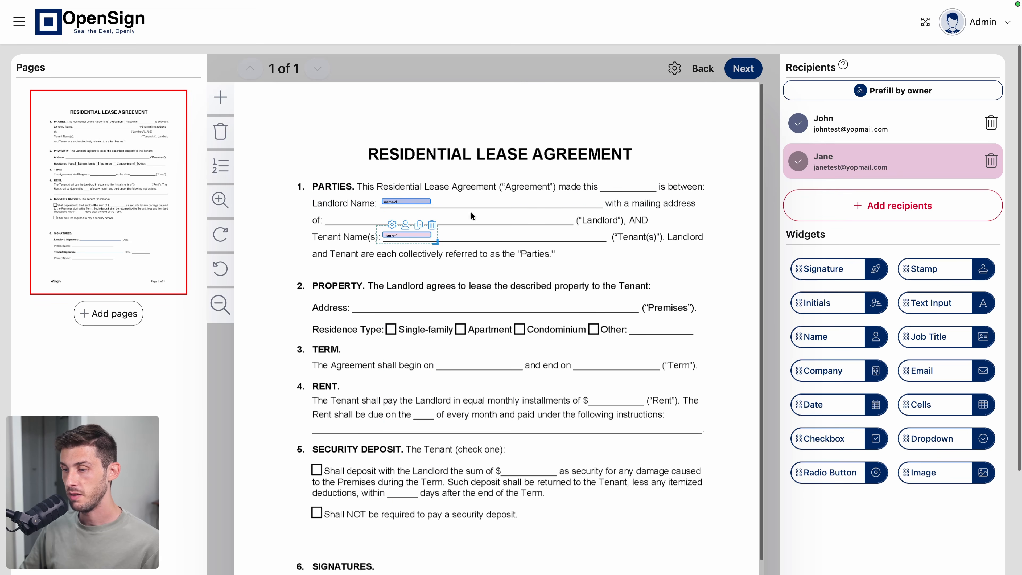
{"action": "left_click", "coordinate": [432, 225]}
{"action": "left_click", "coordinate": [912, 137]}
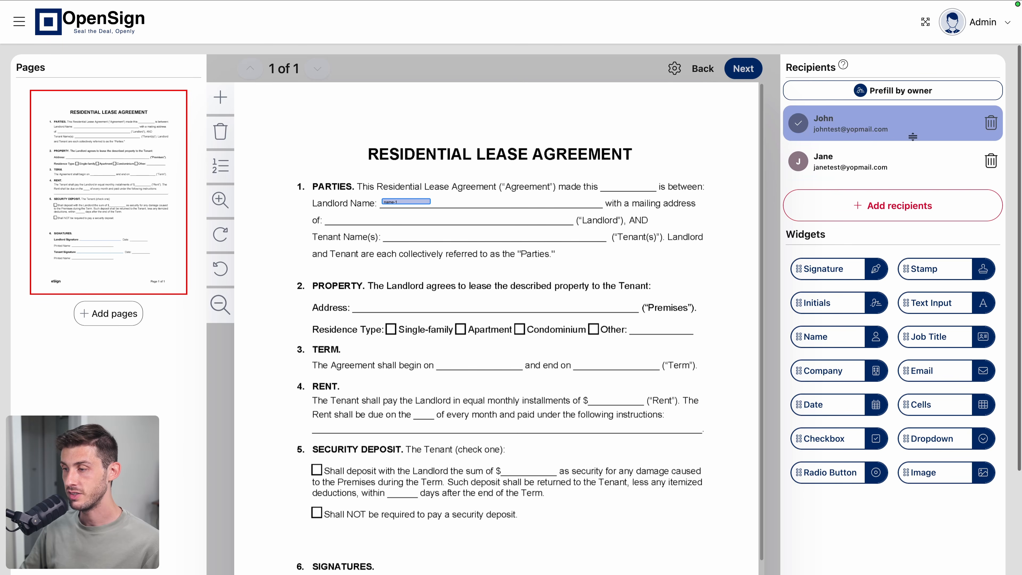
{"action": "left_click_drag", "start_coordinate": [810, 337], "coordinate": [407, 237]}
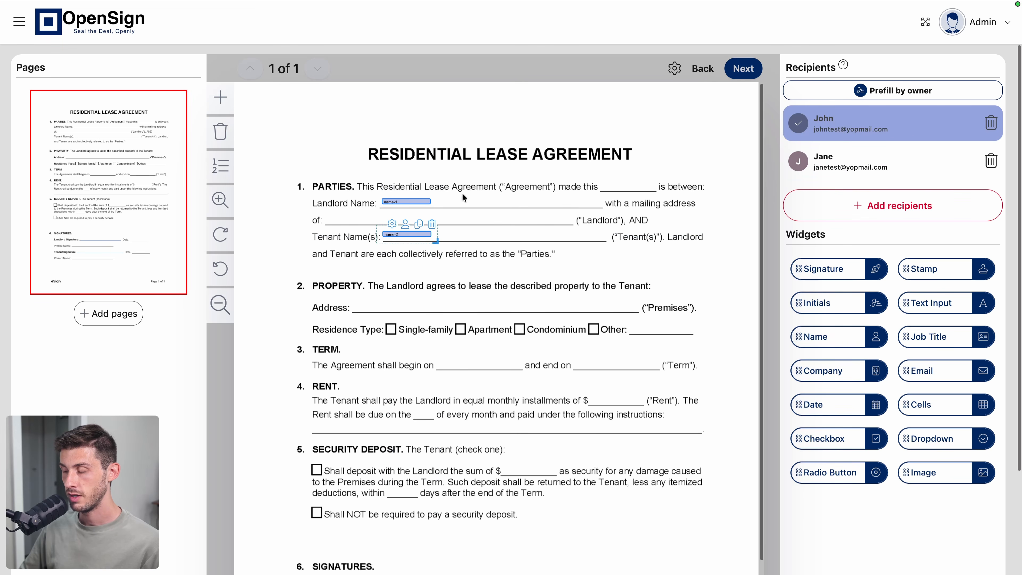
{"action": "left_click", "coordinate": [405, 226]}
{"action": "left_click", "coordinate": [434, 287]}
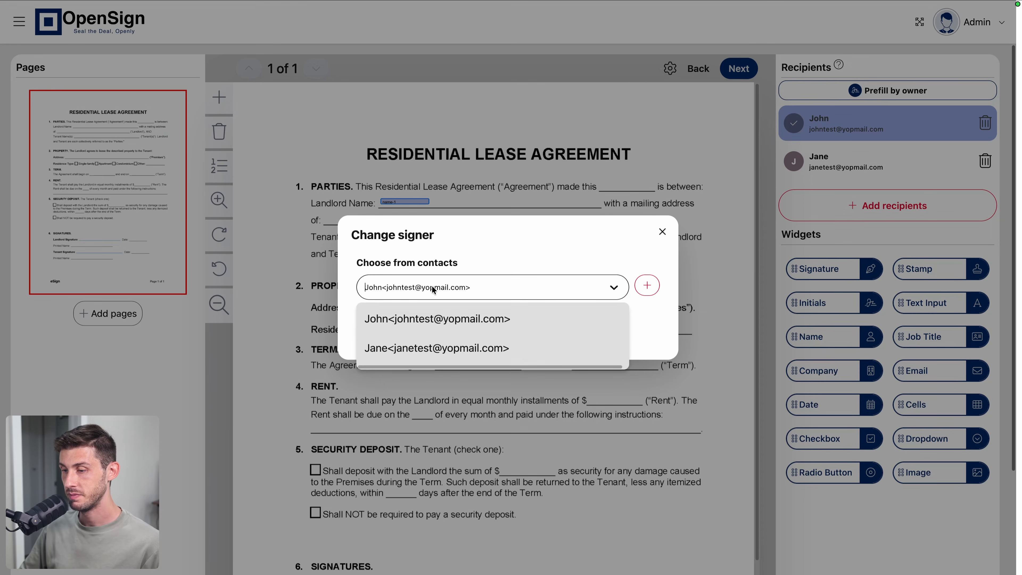
{"action": "left_click", "coordinate": [392, 350]}
{"action": "left_click", "coordinate": [603, 120]}
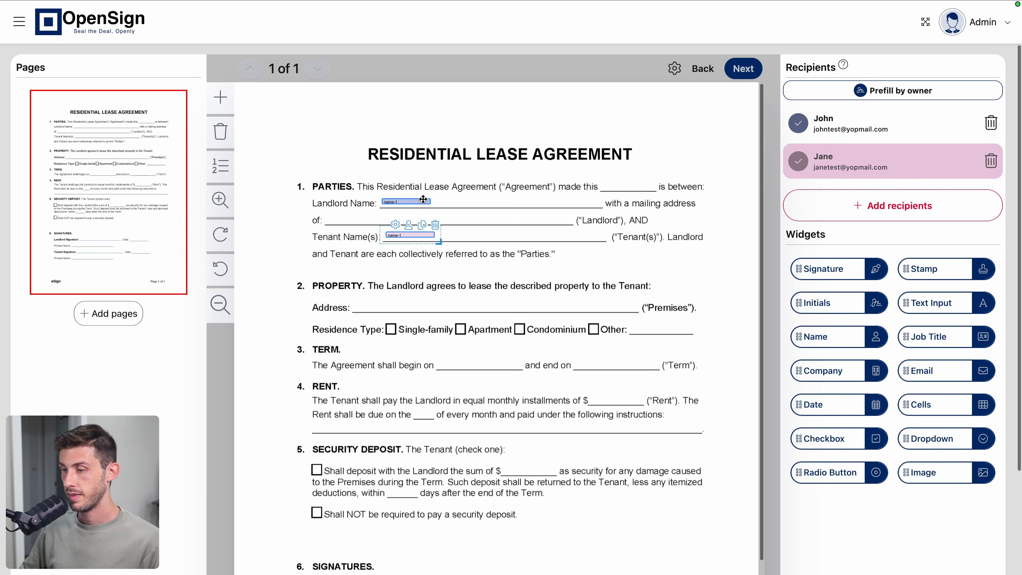
Widen both name fields and set the landlord name's font size to 16.
{"action": "left_click_drag", "start_coordinate": [435, 207], "coordinate": [602, 210]}
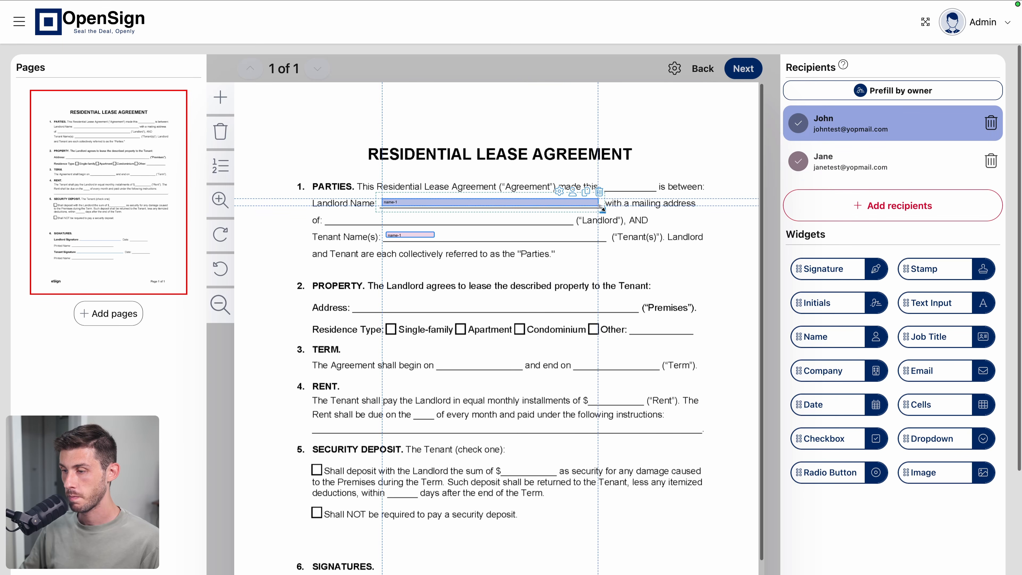
{"action": "left_click", "coordinate": [558, 193]}
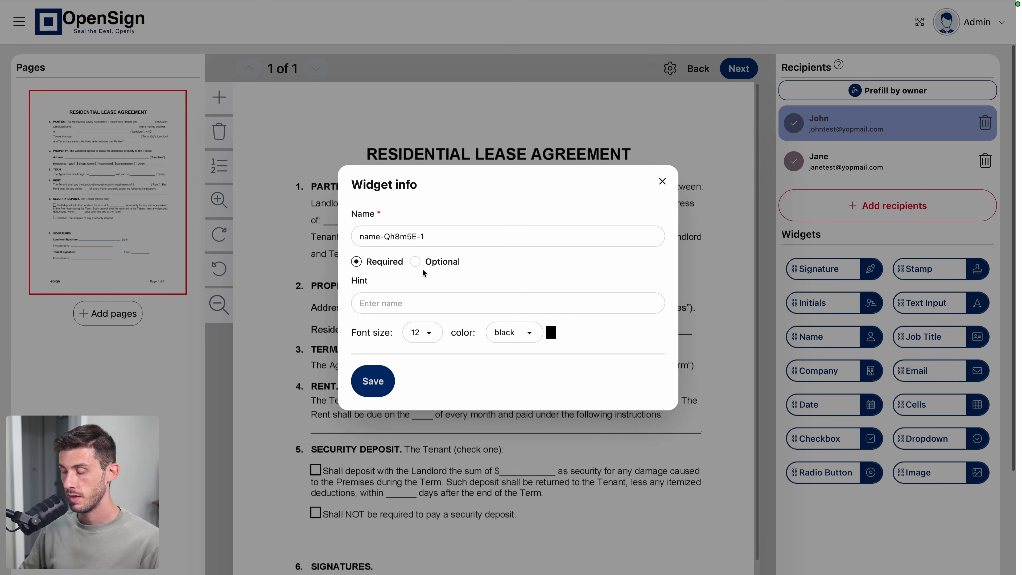
{"action": "left_click", "coordinate": [432, 338]}
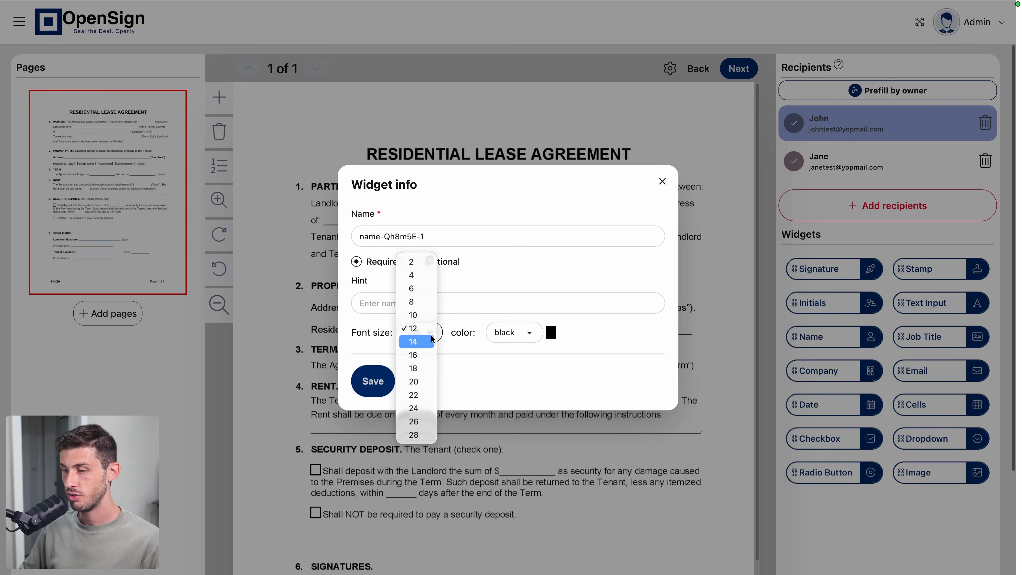
{"action": "left_click", "coordinate": [417, 355]}
{"action": "left_click", "coordinate": [381, 382]}
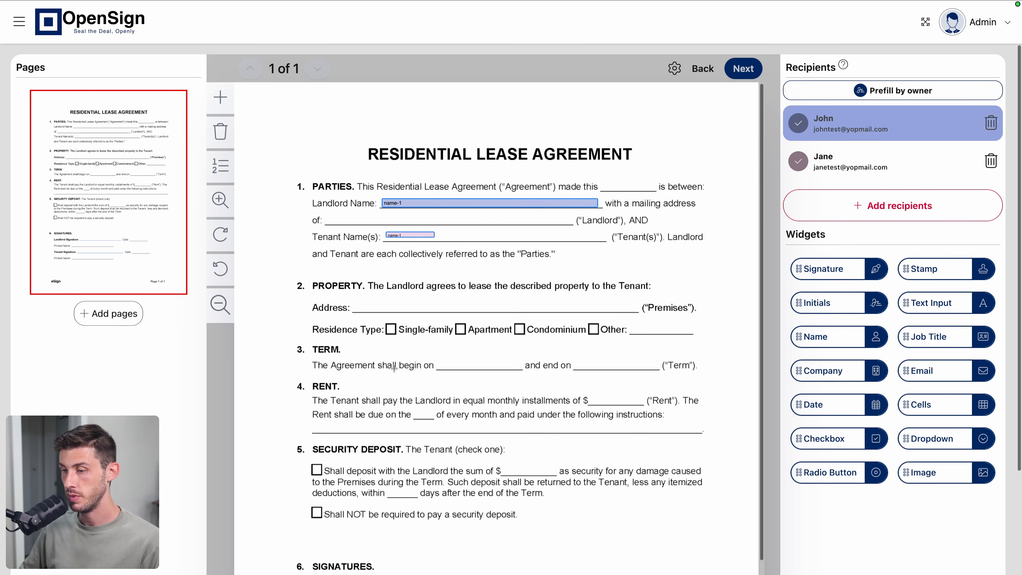
{"action": "left_click", "coordinate": [410, 237]}
{"action": "left_click_drag", "start_coordinate": [439, 241], "coordinate": [608, 235]}
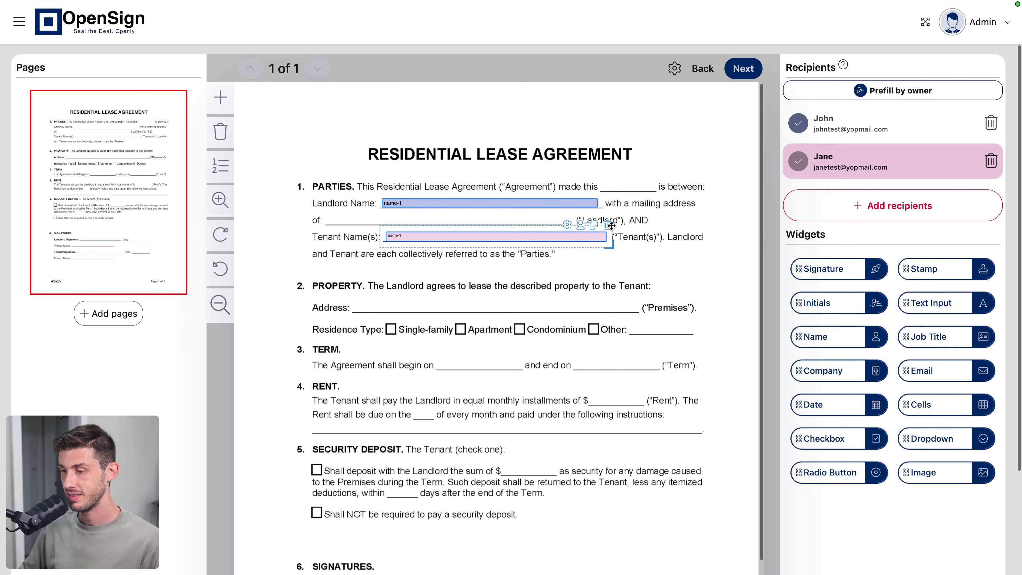
Place signature fields on the Tenant Signature and Landlord Signature lines for their signers.
{"action": "scroll", "coordinate": [531, 332], "scroll_direction": "down", "scroll_amount": 3}
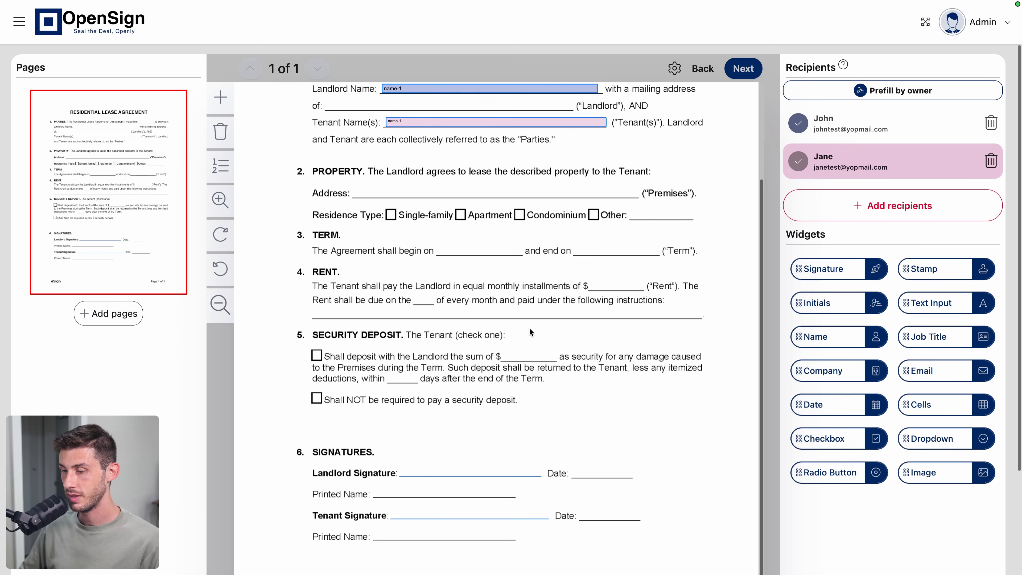
{"action": "mouse_move", "coordinate": [827, 276]}
{"action": "left_mouse_down"}
{"action": "mouse_move", "coordinate": [483, 454]}
{"action": "mouse_move", "coordinate": [419, 511]}
{"action": "mouse_move", "coordinate": [551, 521]}
{"action": "left_mouse_up"}
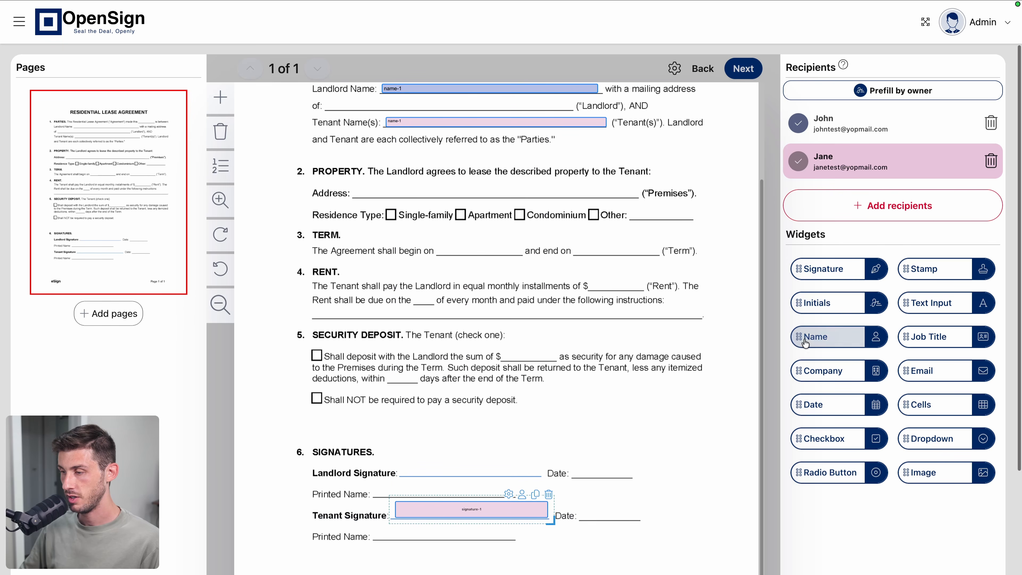
{"action": "left_click", "coordinate": [821, 145]}
{"action": "mouse_move", "coordinate": [810, 268]}
{"action": "left_mouse_down"}
{"action": "mouse_move", "coordinate": [499, 312]}
{"action": "mouse_move", "coordinate": [522, 386]}
{"action": "mouse_move", "coordinate": [440, 441]}
{"action": "mouse_move", "coordinate": [447, 478]}
{"action": "mouse_move", "coordinate": [540, 478]}
{"action": "left_mouse_up"}
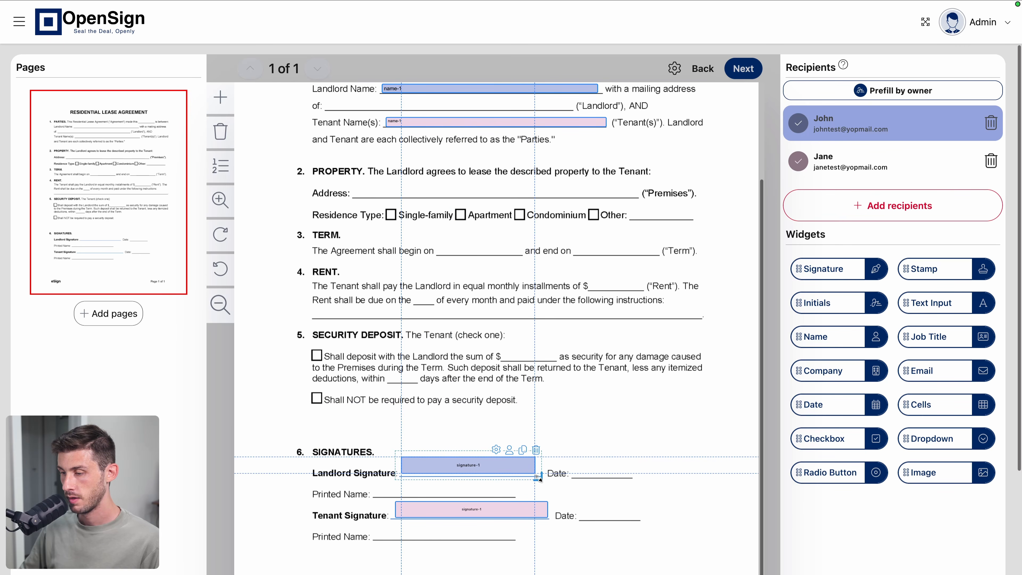
Add date fields for the landlord and tenant signers, then proceed to sending.
{"action": "left_click_drag", "start_coordinate": [798, 404], "coordinate": [614, 473]}
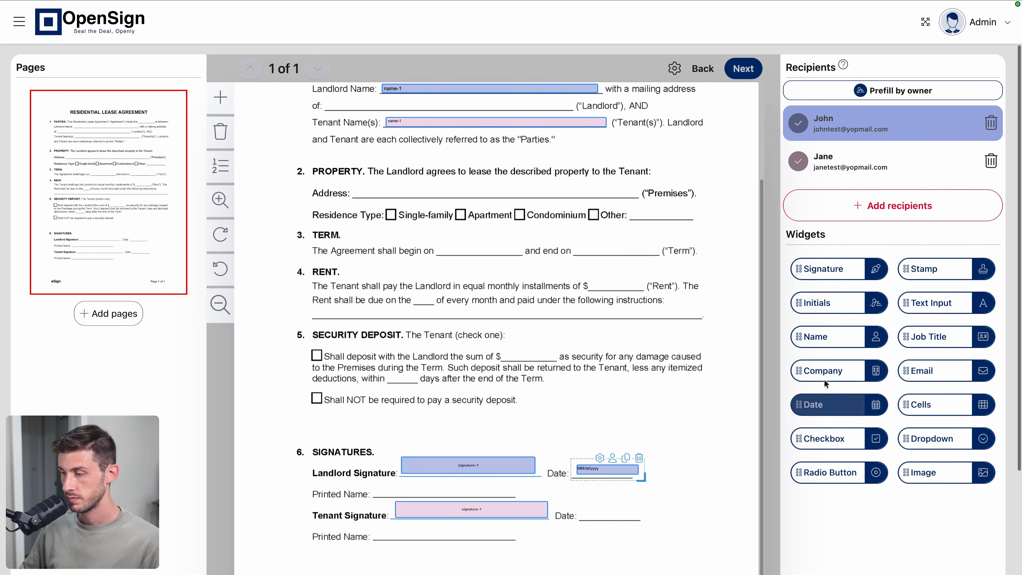
{"action": "left_click", "coordinate": [844, 163]}
{"action": "mouse_move", "coordinate": [801, 410]}
{"action": "left_mouse_down"}
{"action": "mouse_move", "coordinate": [499, 314]}
{"action": "mouse_move", "coordinate": [602, 483]}
{"action": "mouse_move", "coordinate": [605, 508]}
{"action": "left_mouse_up"}
{"action": "scroll", "coordinate": [517, 306], "scroll_direction": "up", "scroll_amount": 3}
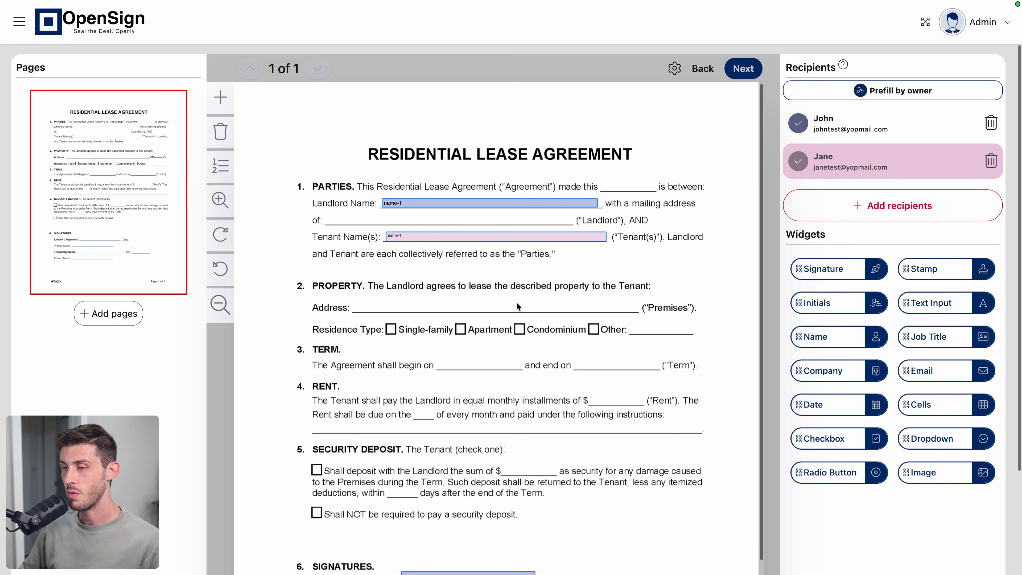
{"action": "left_click", "coordinate": [738, 75]}
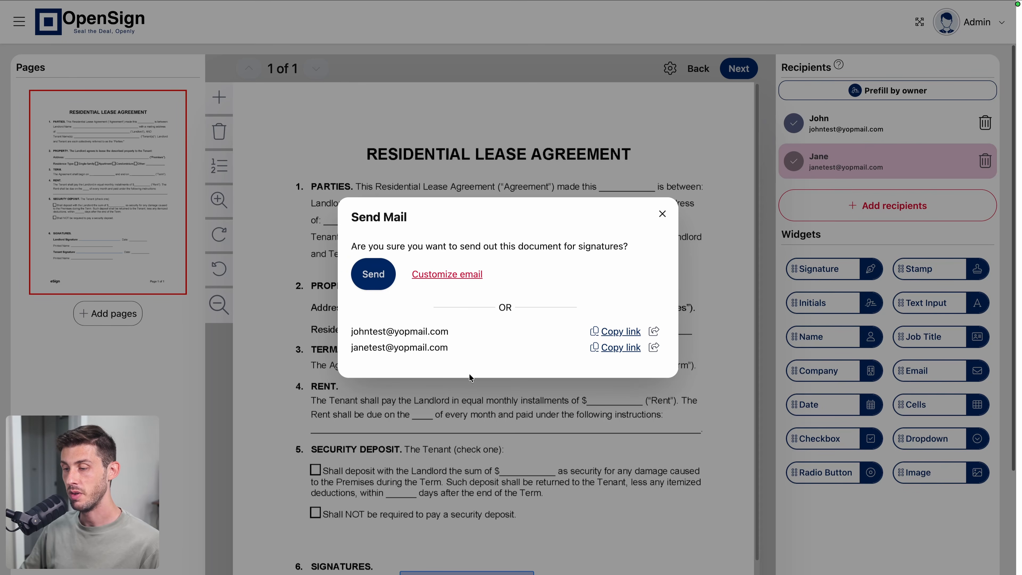
Review the default invitation email's subject and body, then send the lease for signing.
{"action": "left_click", "coordinate": [448, 275]}
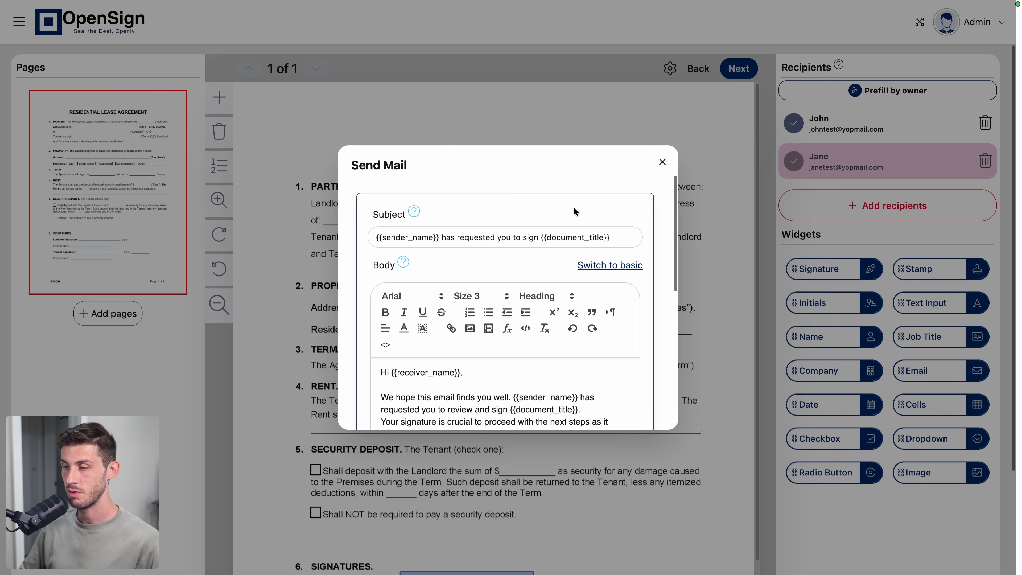
{"action": "scroll", "coordinate": [495, 273], "scroll_direction": "down", "scroll_amount": 3}
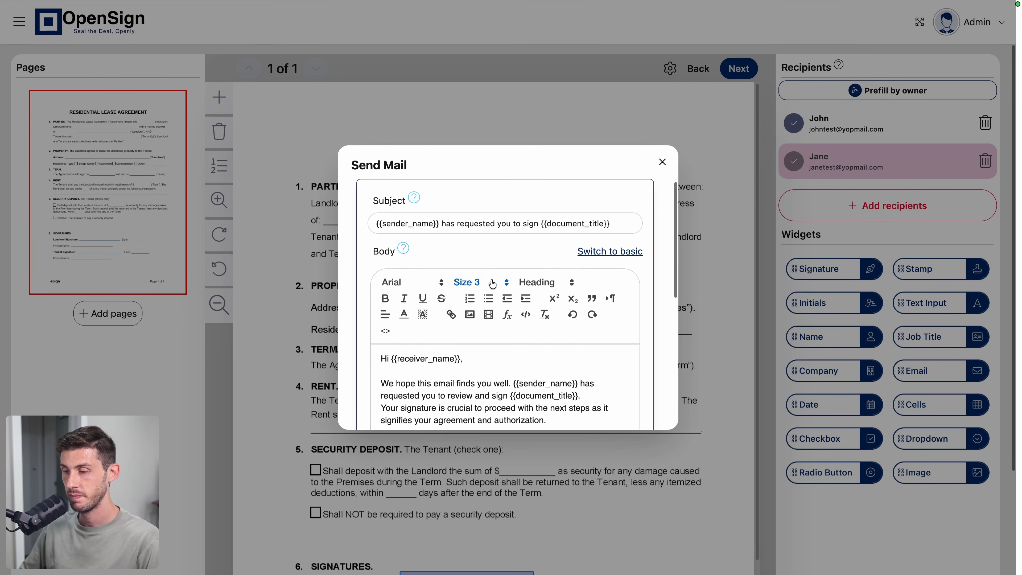
{"action": "scroll", "coordinate": [495, 272], "scroll_direction": "down", "scroll_amount": 5}
{"action": "scroll", "coordinate": [478, 271], "scroll_direction": "up", "scroll_amount": 5}
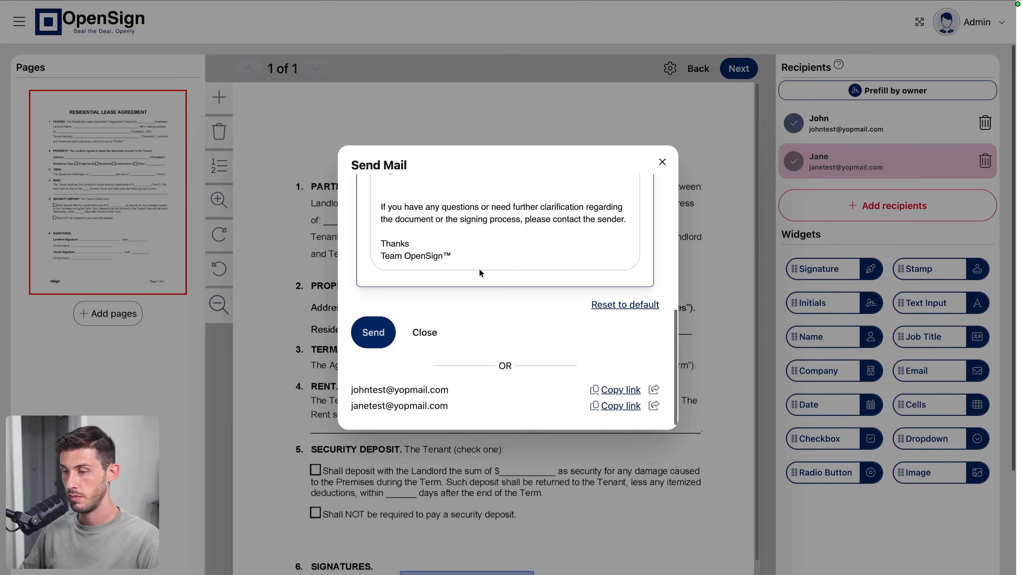
{"action": "scroll", "coordinate": [472, 336], "scroll_direction": "up", "scroll_amount": 5}
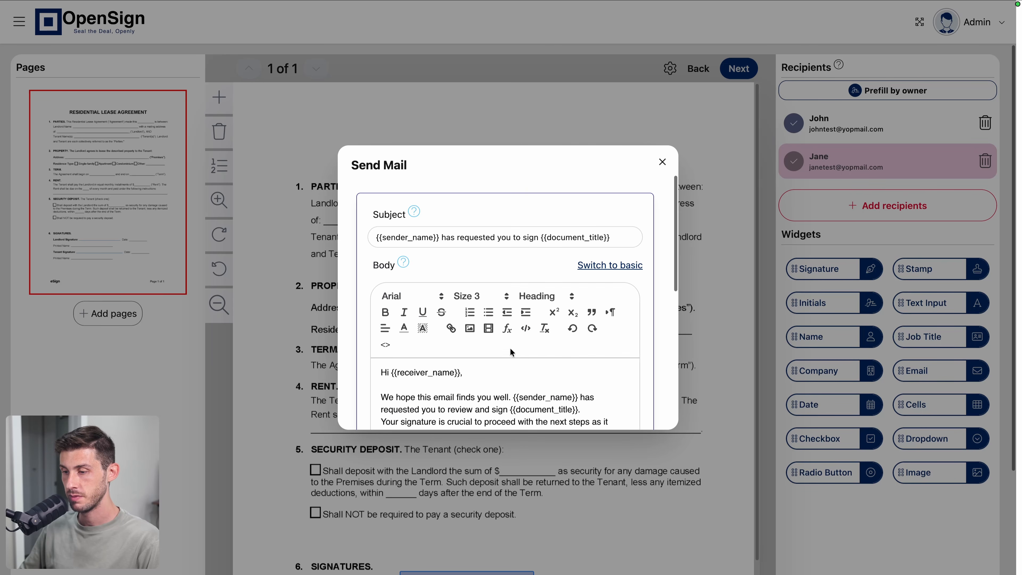
{"action": "scroll", "coordinate": [498, 341], "scroll_direction": "down", "scroll_amount": 1}
{"action": "scroll", "coordinate": [498, 341], "scroll_direction": "down", "scroll_amount": 6}
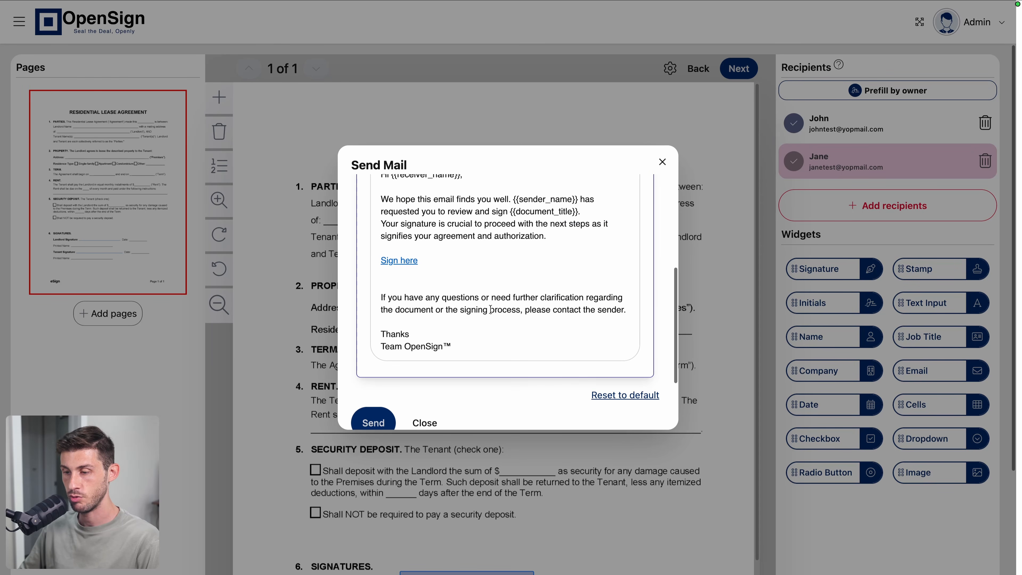
{"action": "scroll", "coordinate": [490, 310], "scroll_direction": "down", "scroll_amount": 3}
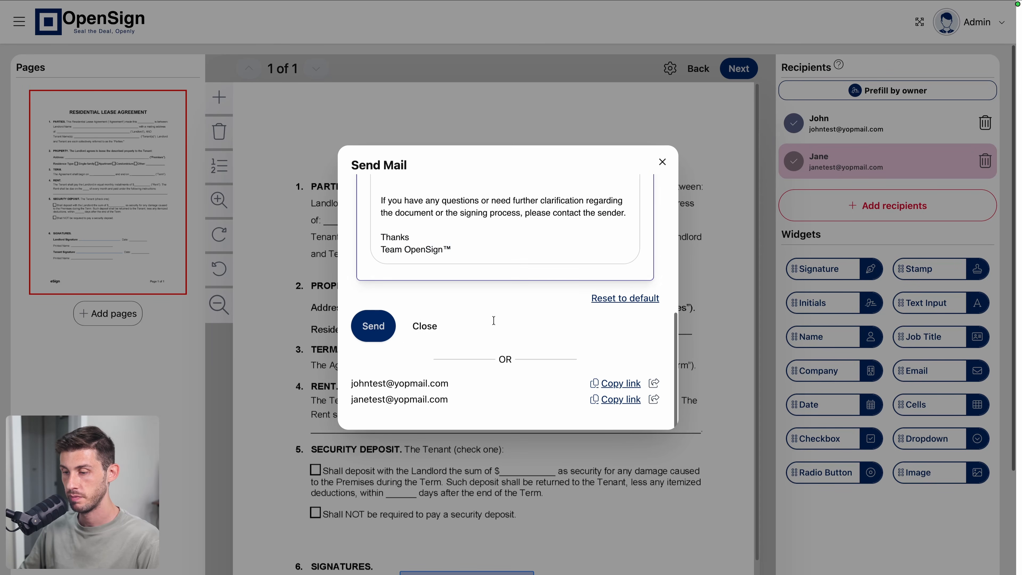
{"action": "left_click", "coordinate": [371, 335]}
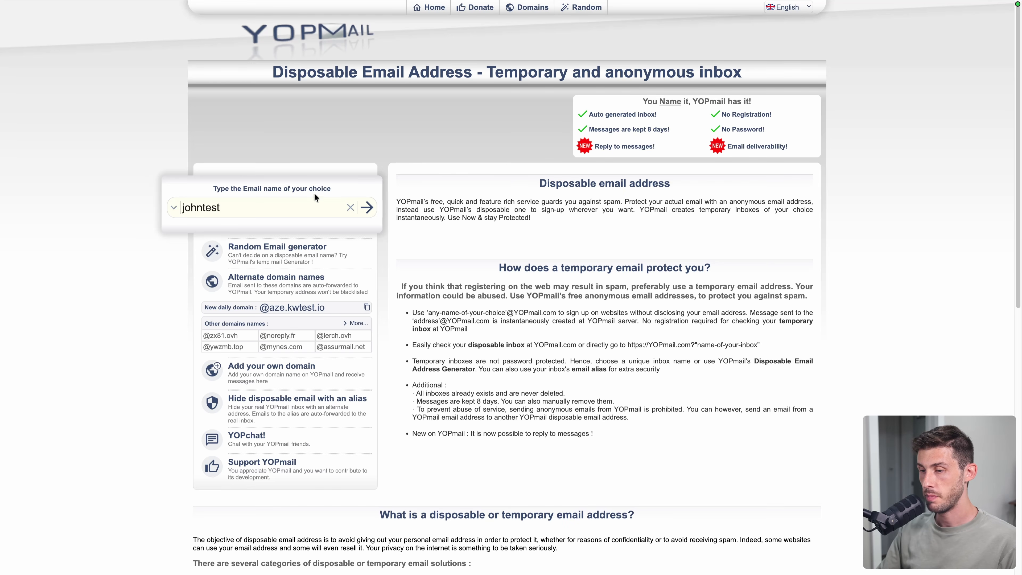
Open the johntest YOPmail inbox and follow the Lease Agreement Sign here link.
{"action": "left_click", "coordinate": [366, 207]}
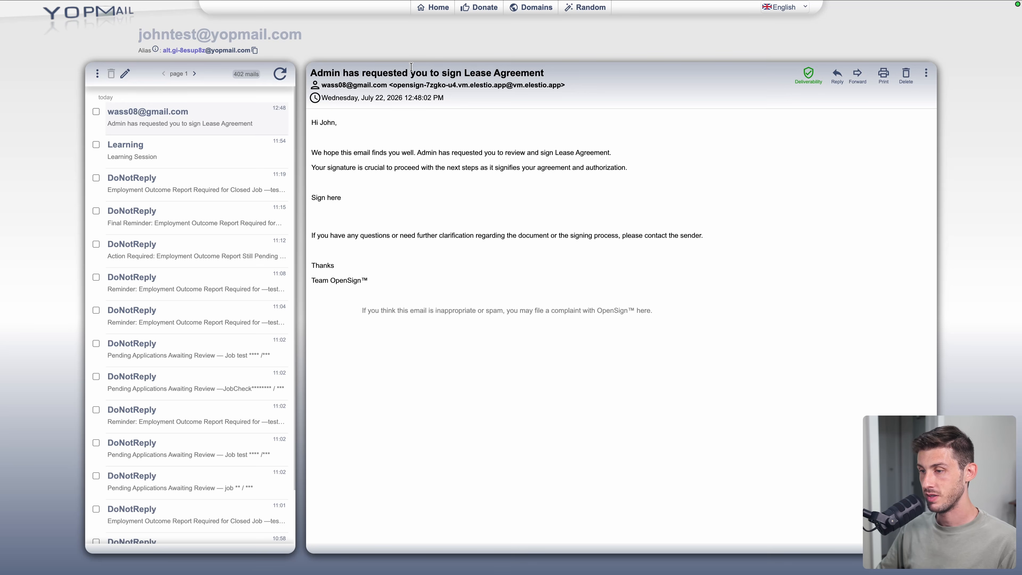
{"action": "left_click", "coordinate": [328, 198]}
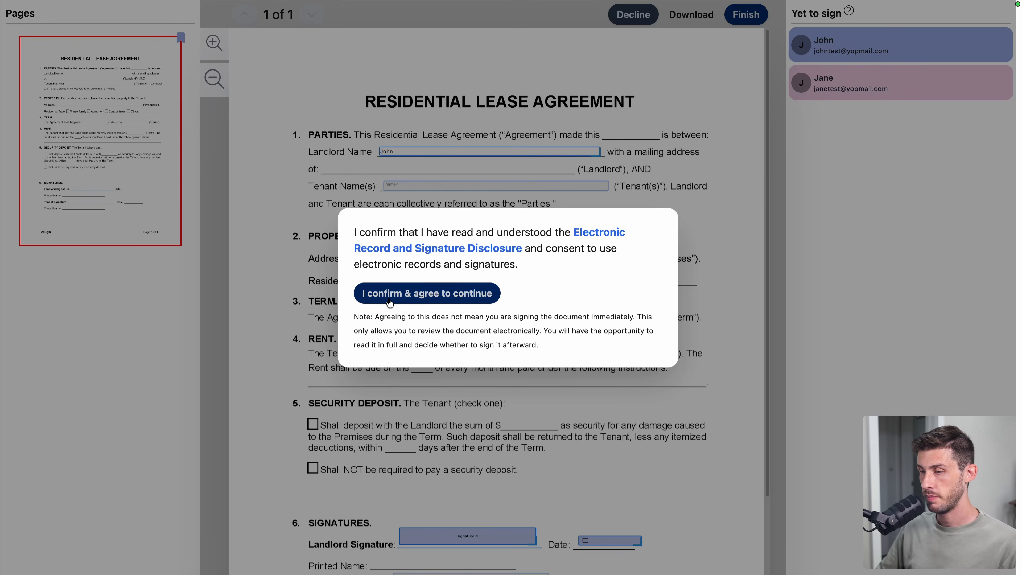
Agree to the electronic records disclosure and step through all five signing tour stages.
{"action": "left_click", "coordinate": [395, 302]}
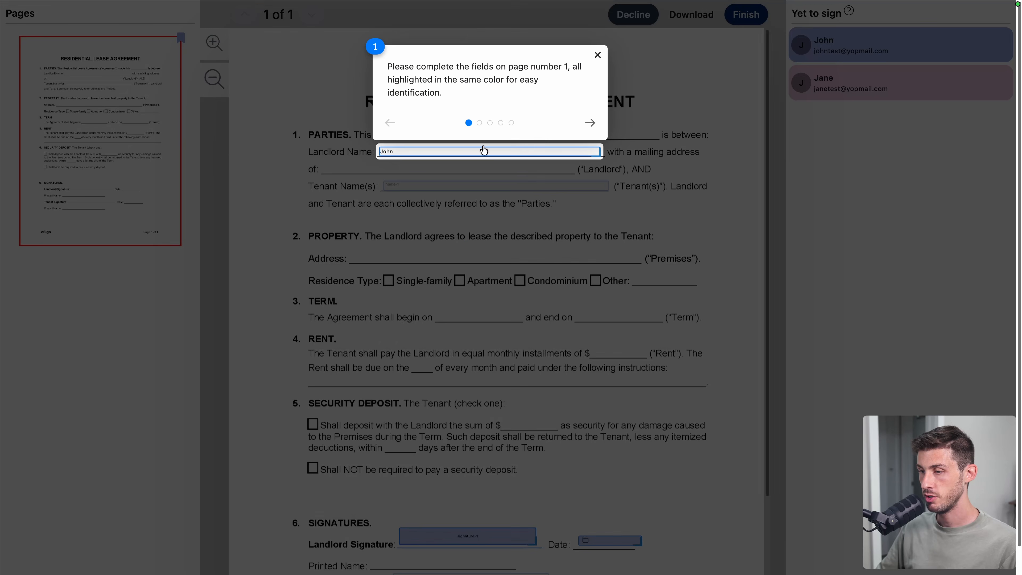
{"action": "left_click", "coordinate": [588, 123]}
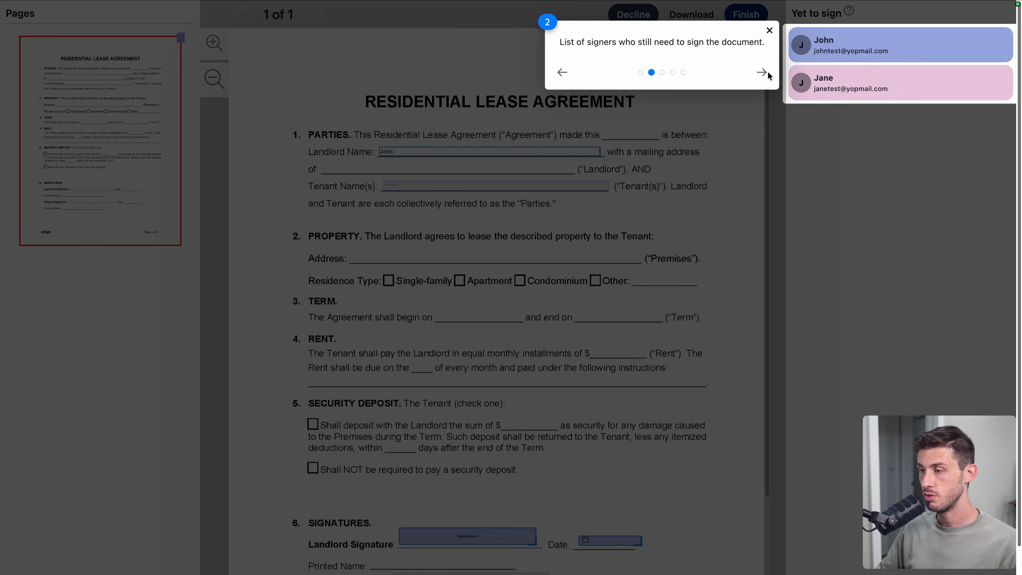
{"action": "left_click", "coordinate": [767, 74]}
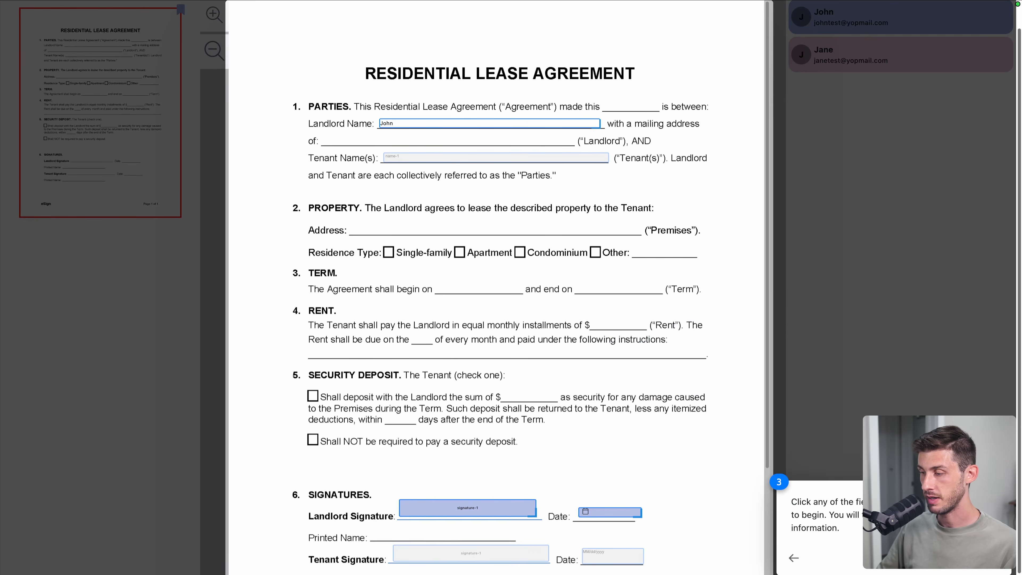
{"action": "left_click", "coordinate": [995, 558]}
{"action": "left_click", "coordinate": [453, 86]}
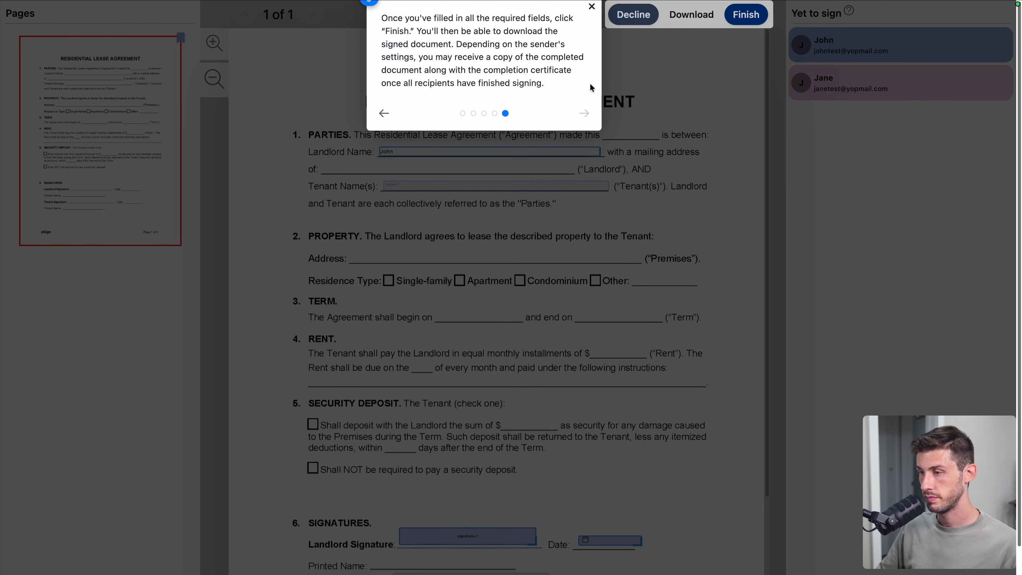
{"action": "left_click", "coordinate": [591, 7]}
Draw the landlord's signature on the pad in red and blue ink.
{"action": "left_click", "coordinate": [437, 152]}
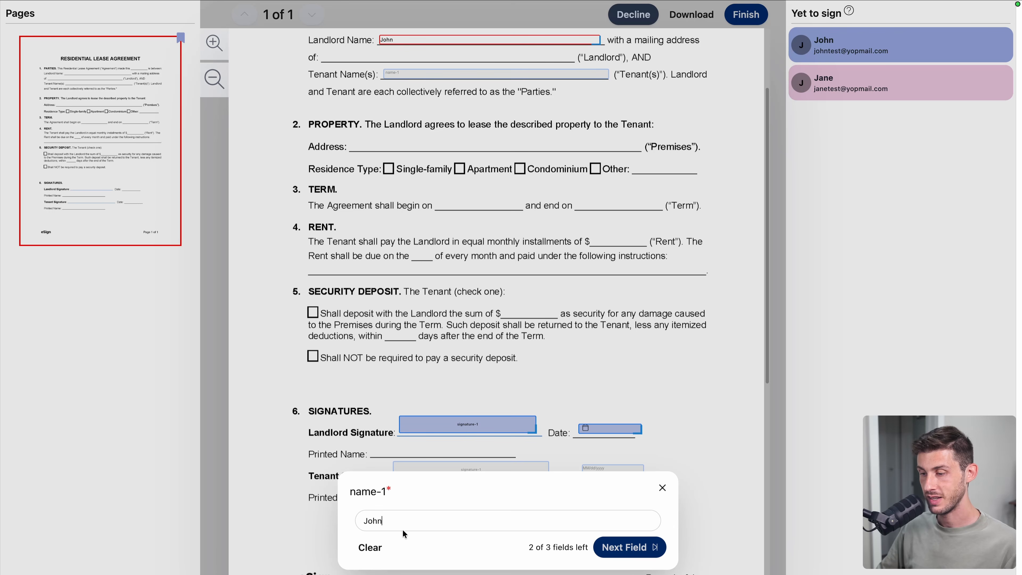
{"action": "left_click", "coordinate": [618, 549]}
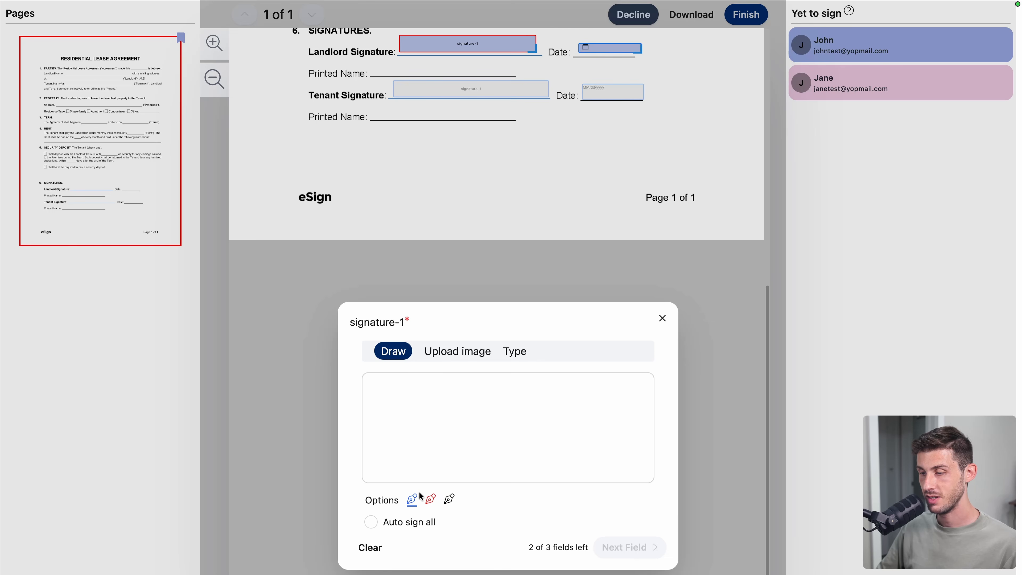
{"action": "left_click", "coordinate": [430, 500]}
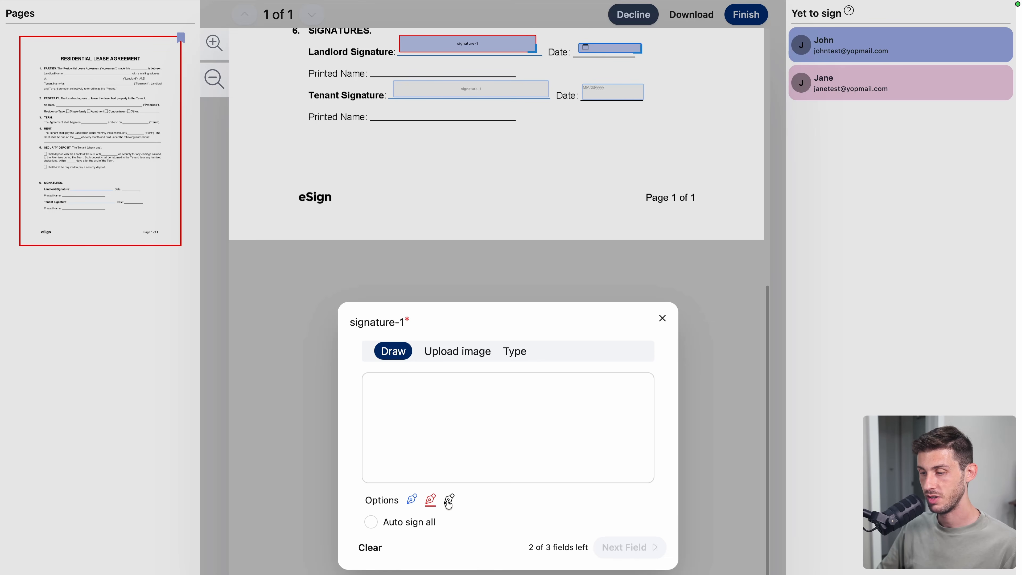
{"action": "mouse_move", "coordinate": [548, 452]}
{"action": "left_mouse_down"}
{"action": "mouse_move", "coordinate": [500, 419]}
{"action": "mouse_move", "coordinate": [491, 442]}
{"action": "mouse_move", "coordinate": [567, 437]}
{"action": "left_mouse_up"}
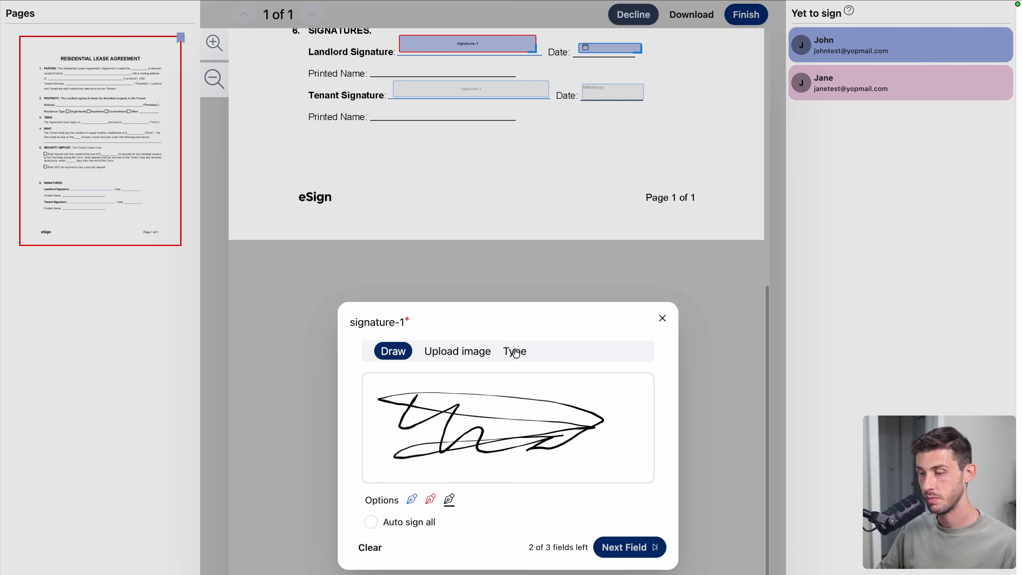
{"action": "left_click", "coordinate": [411, 502]}
{"action": "mouse_move", "coordinate": [455, 443]}
{"action": "left_mouse_down"}
{"action": "mouse_move", "coordinate": [601, 438]}
{"action": "mouse_move", "coordinate": [457, 433]}
{"action": "left_mouse_up"}
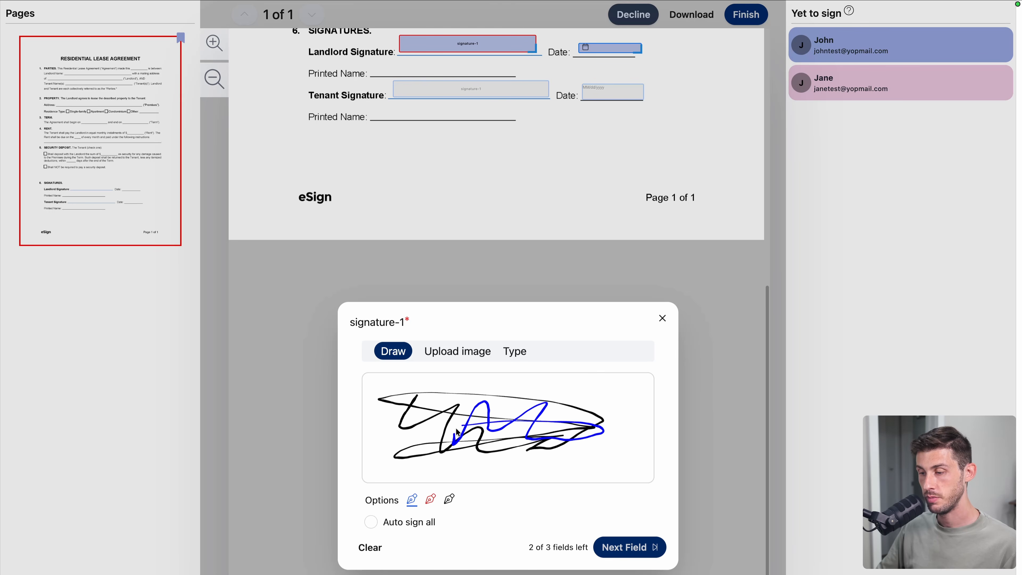
Set the date field to 07/15/2026 and finish the signed document.
{"action": "left_click", "coordinate": [619, 547]}
{"action": "left_click", "coordinate": [514, 506]}
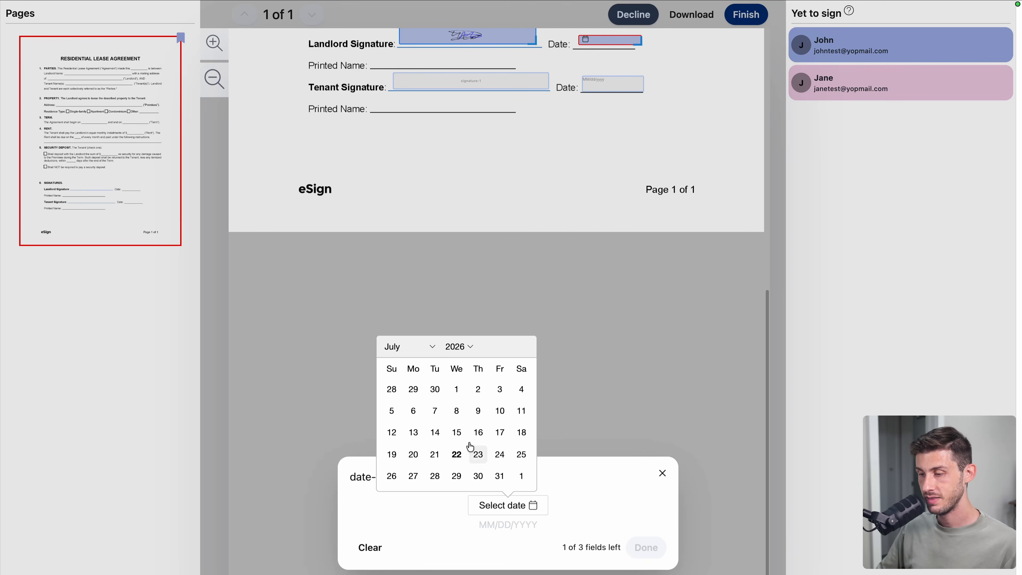
{"action": "left_click", "coordinate": [456, 433]}
{"action": "left_click", "coordinate": [645, 548]}
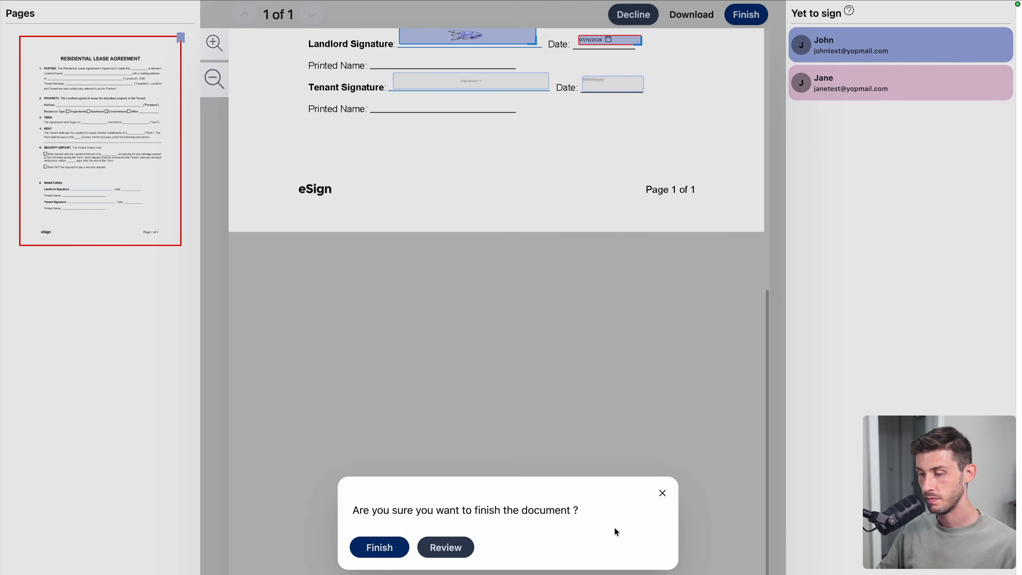
{"action": "left_click", "coordinate": [383, 548]}
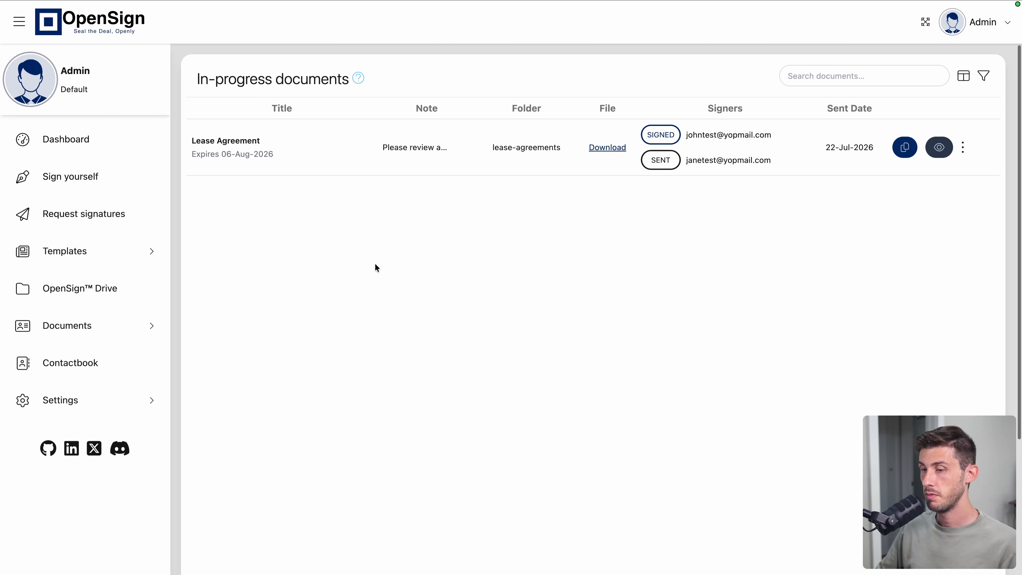
Open the signed Lease Agreement from Drive's lease-agreements folder, then go to the Contactbook.
{"action": "left_click", "coordinate": [80, 289]}
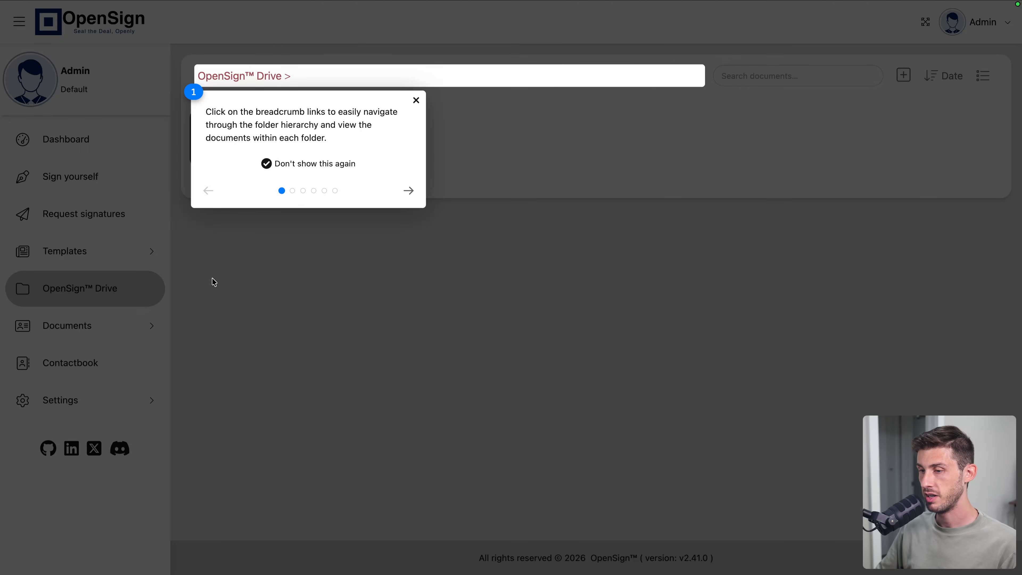
{"action": "left_click", "coordinate": [416, 100]}
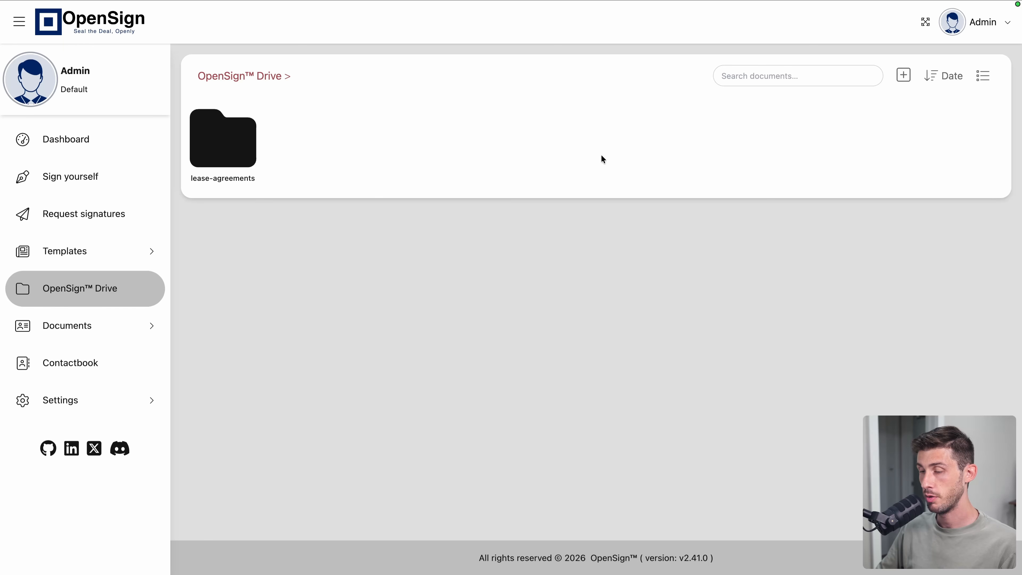
{"action": "left_click", "coordinate": [243, 140]}
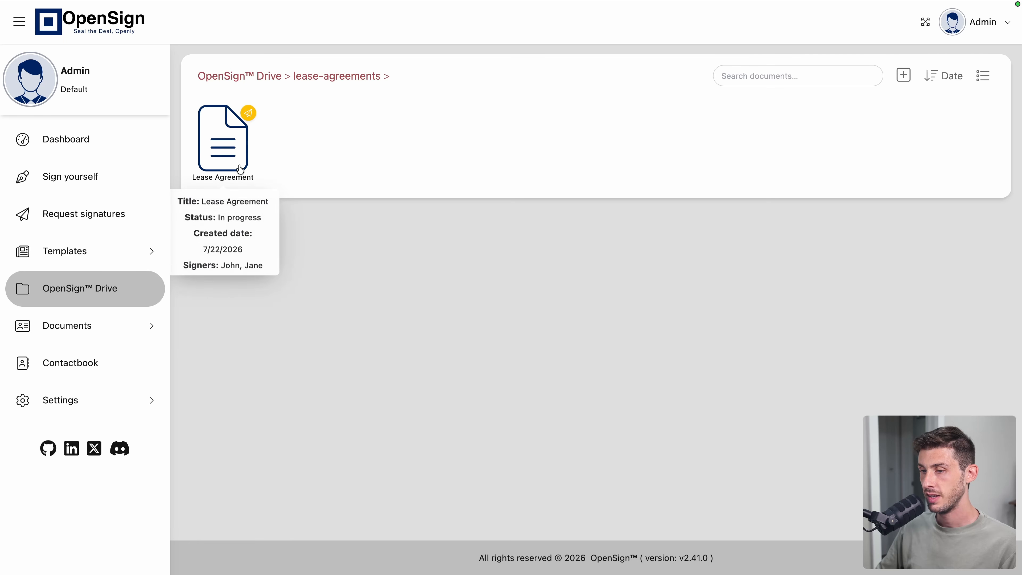
{"action": "left_click", "coordinate": [238, 151]}
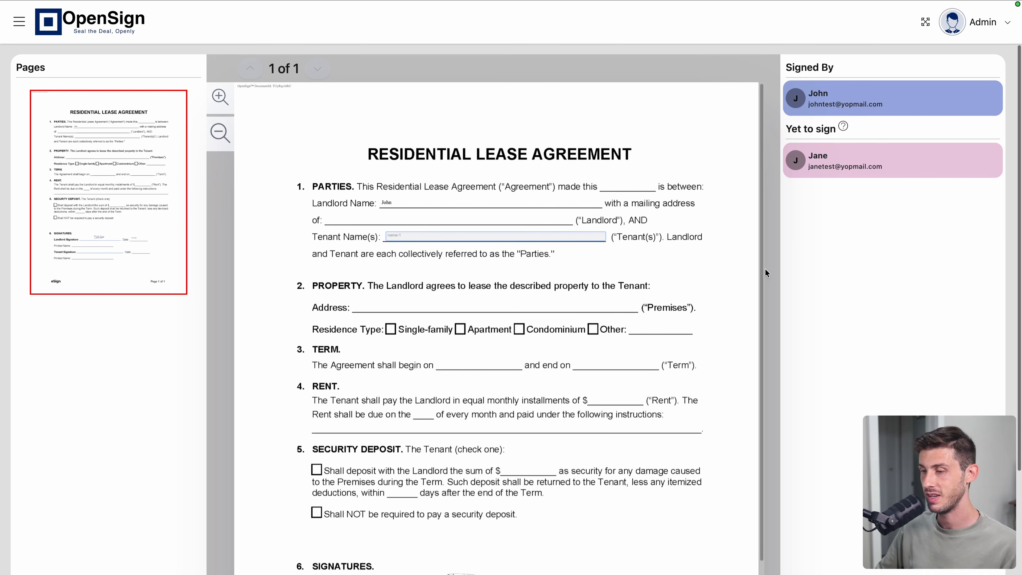
{"action": "scroll", "coordinate": [621, 319], "scroll_direction": "down", "scroll_amount": 3}
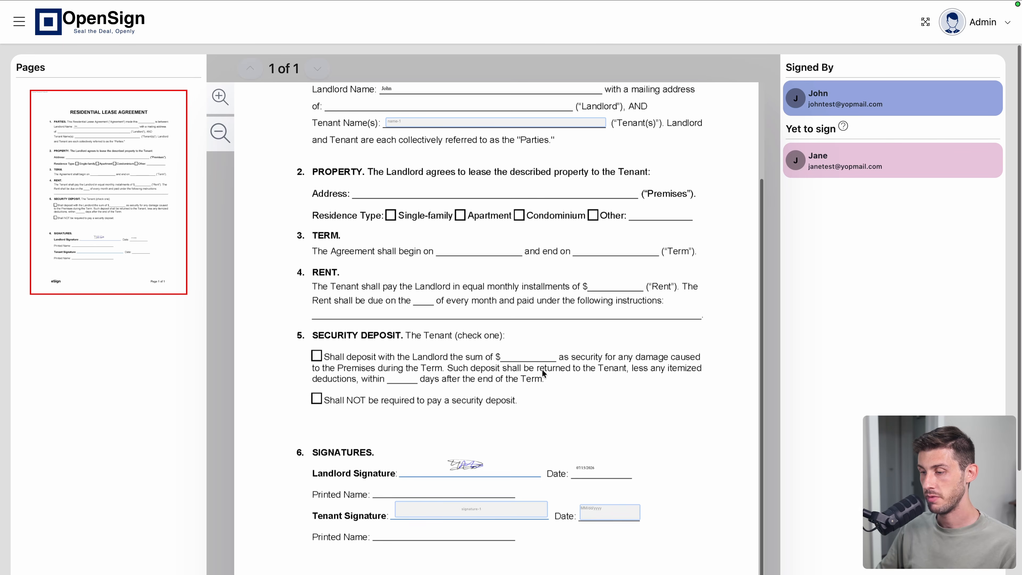
{"action": "left_click", "coordinate": [19, 21]}
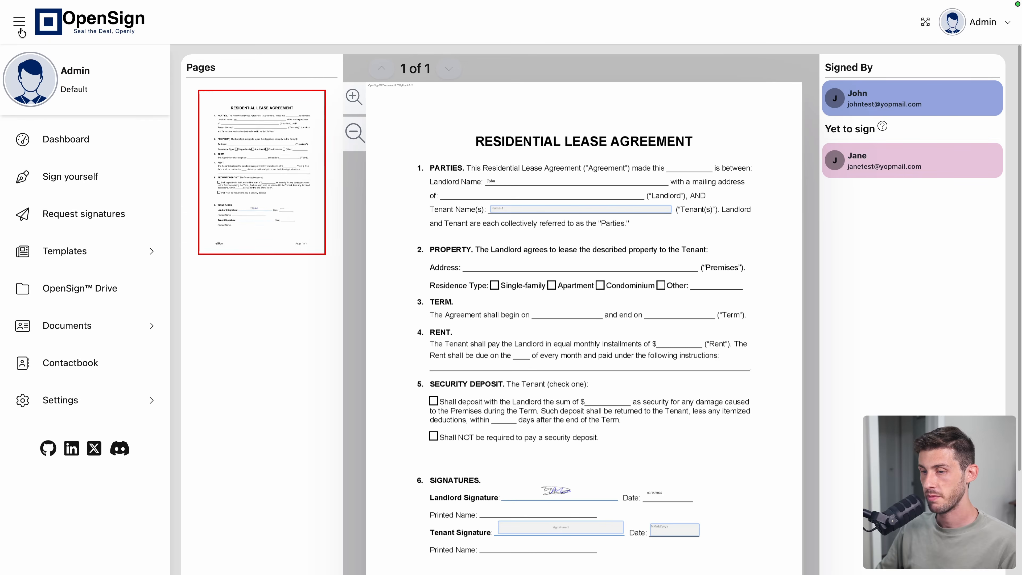
{"action": "left_click", "coordinate": [76, 366]}
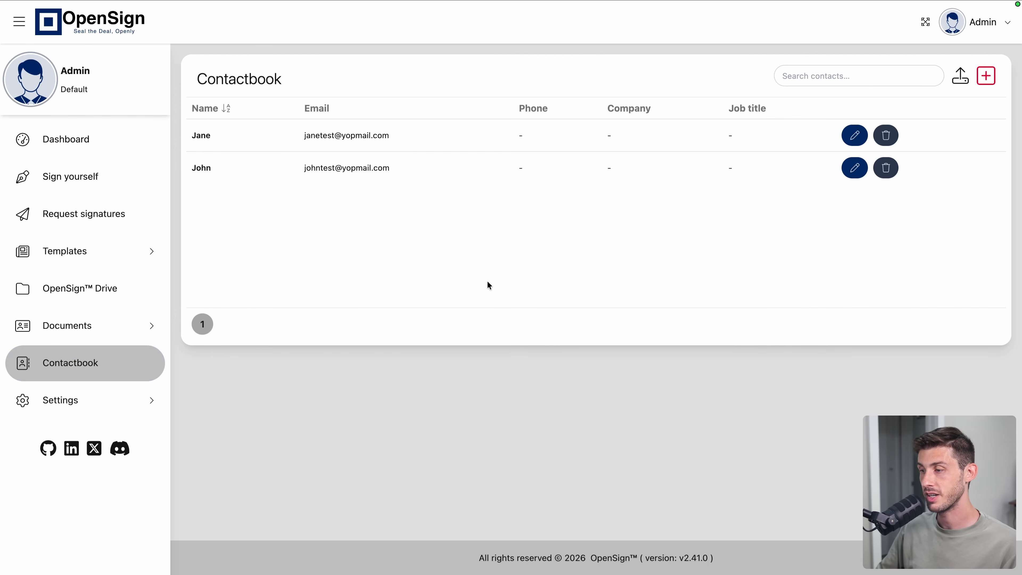
{"action": "left_click", "coordinate": [960, 82]}
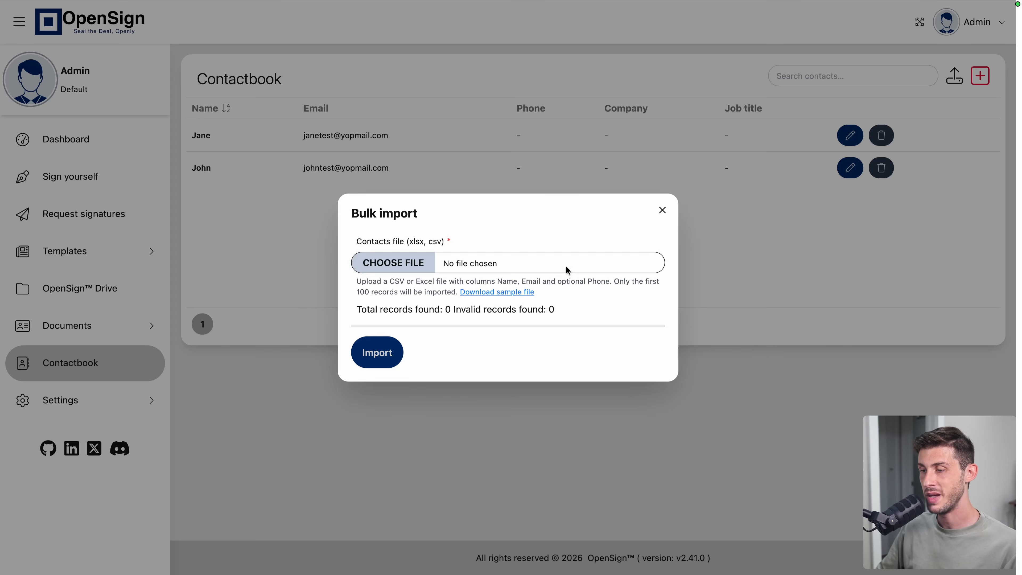
{"action": "left_click", "coordinate": [664, 218]}
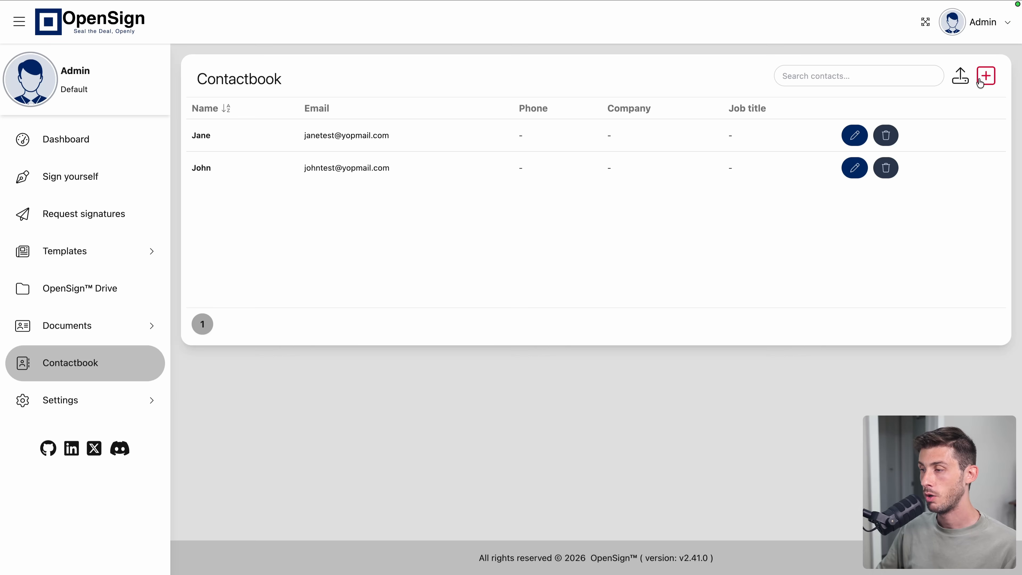
{"action": "left_click", "coordinate": [982, 81]}
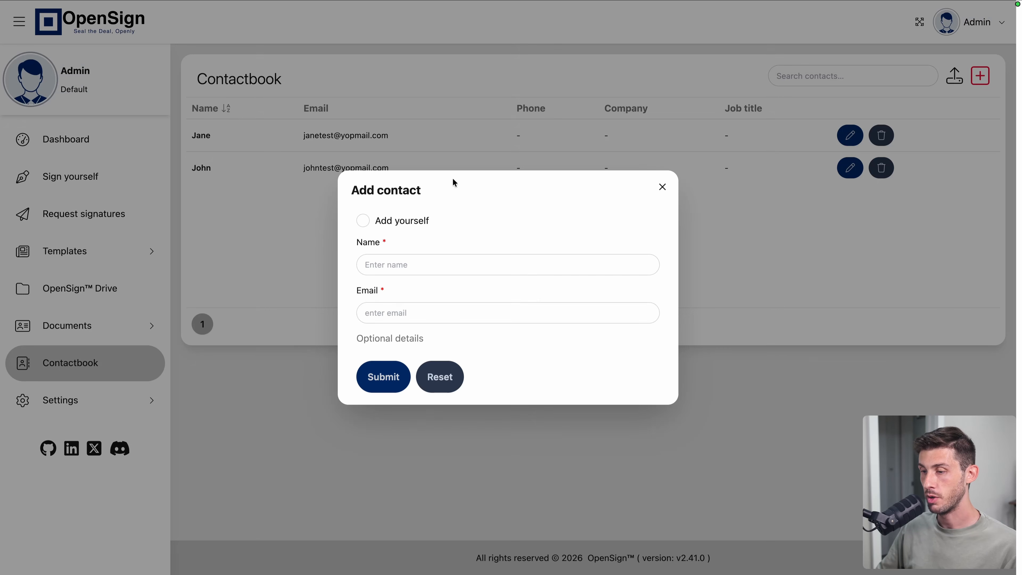
{"action": "left_click", "coordinate": [384, 340]}
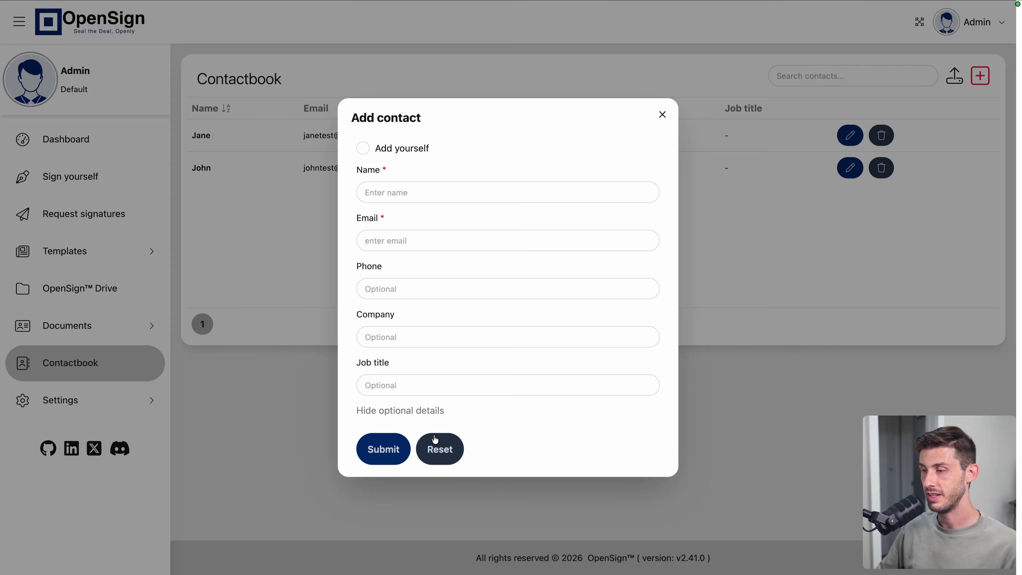
{"action": "left_click", "coordinate": [309, 351]}
{"action": "left_click", "coordinate": [77, 264]}
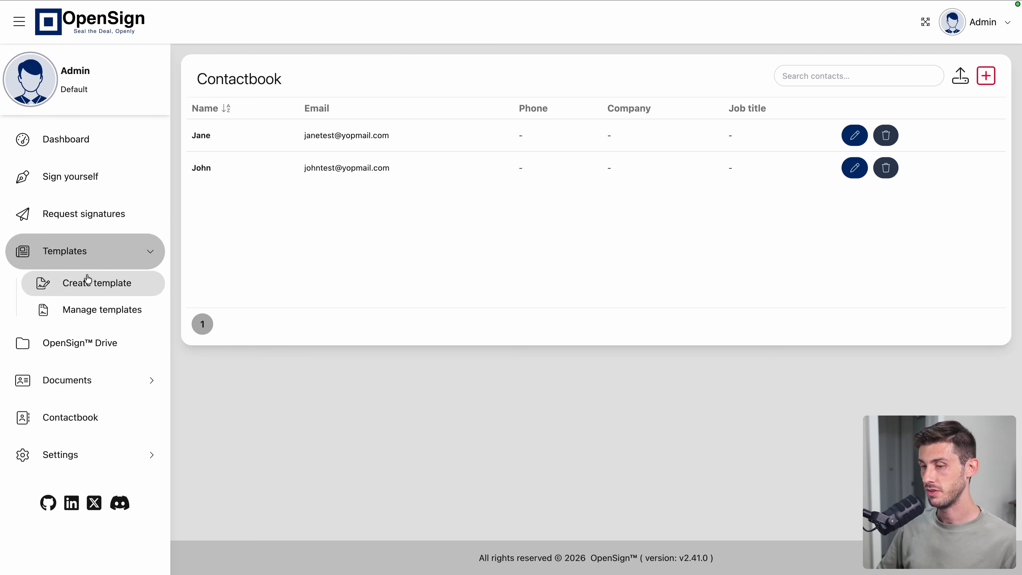
Open Manage templates, dismiss its tour and start a new template.
{"action": "left_click", "coordinate": [90, 307]}
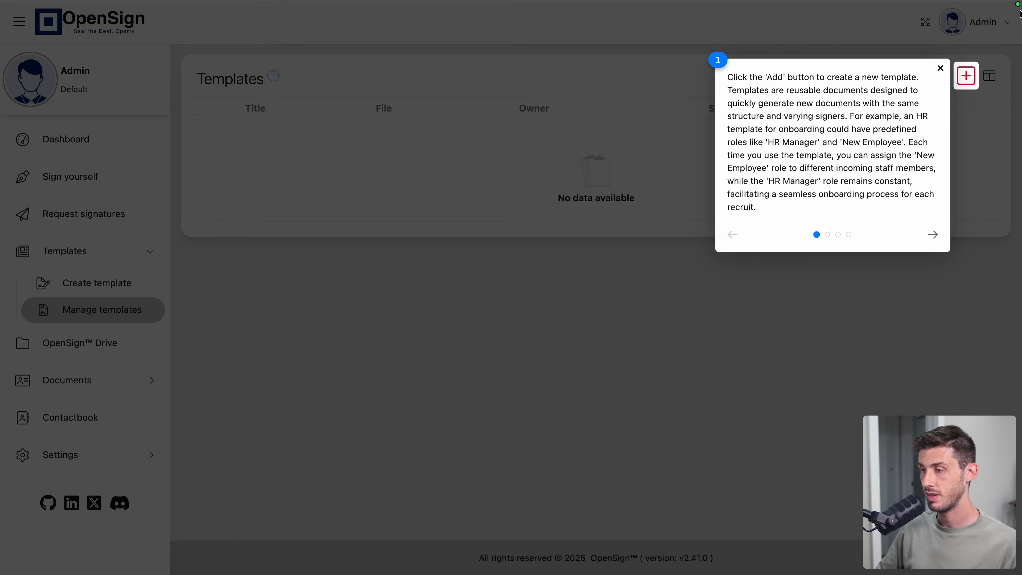
{"action": "left_click", "coordinate": [941, 69]}
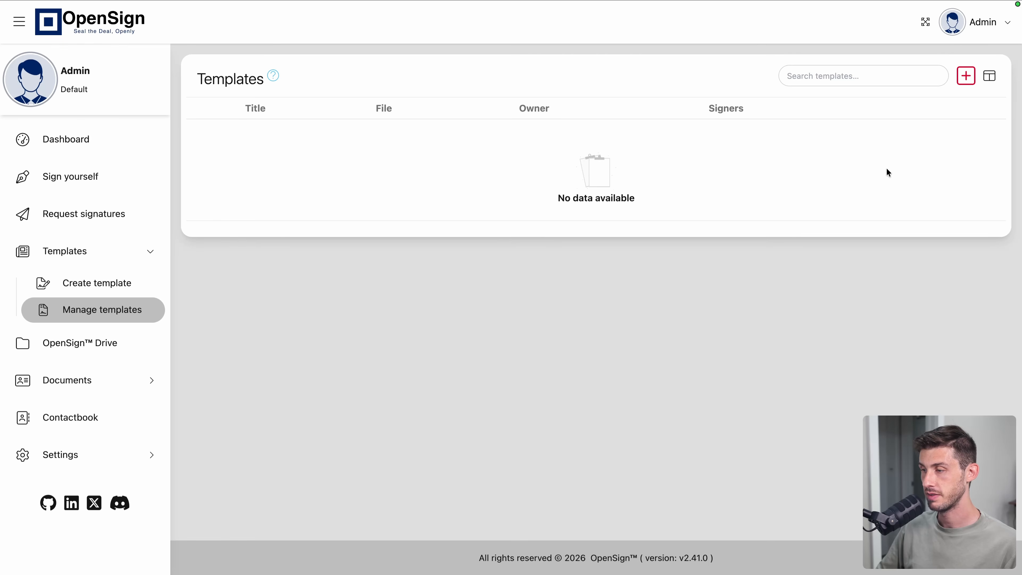
{"action": "left_click", "coordinate": [963, 82]}
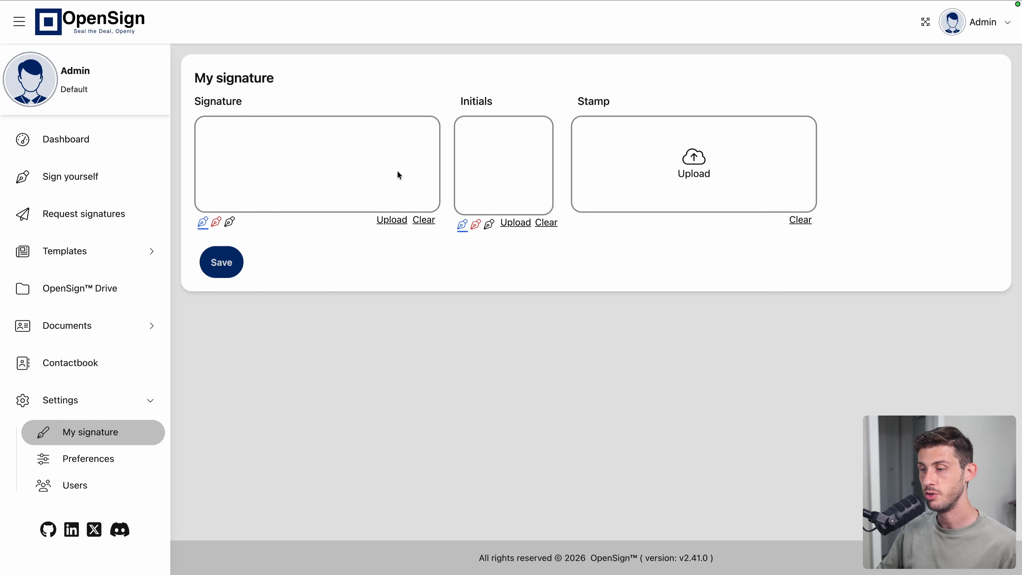
Draw a red zig-zag signature in the My signature area.
{"action": "left_click", "coordinate": [216, 221]}
{"action": "left_click_drag", "start_coordinate": [243, 144], "coordinate": [413, 196]}
{"action": "mouse_move", "coordinate": [206, 161]}
{"action": "left_mouse_down"}
{"action": "mouse_move", "coordinate": [468, 160]}
{"action": "mouse_move", "coordinate": [371, 171]}
{"action": "mouse_move", "coordinate": [361, 152]}
{"action": "left_mouse_up"}
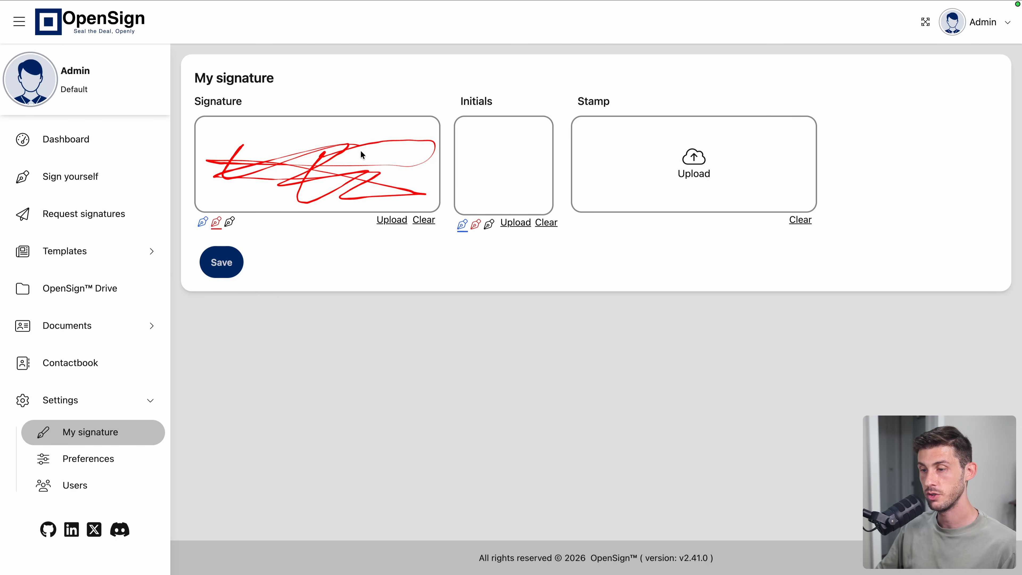
Browse the Preferences Request Email template and date widget settings, then open Users.
{"action": "left_click", "coordinate": [103, 459]}
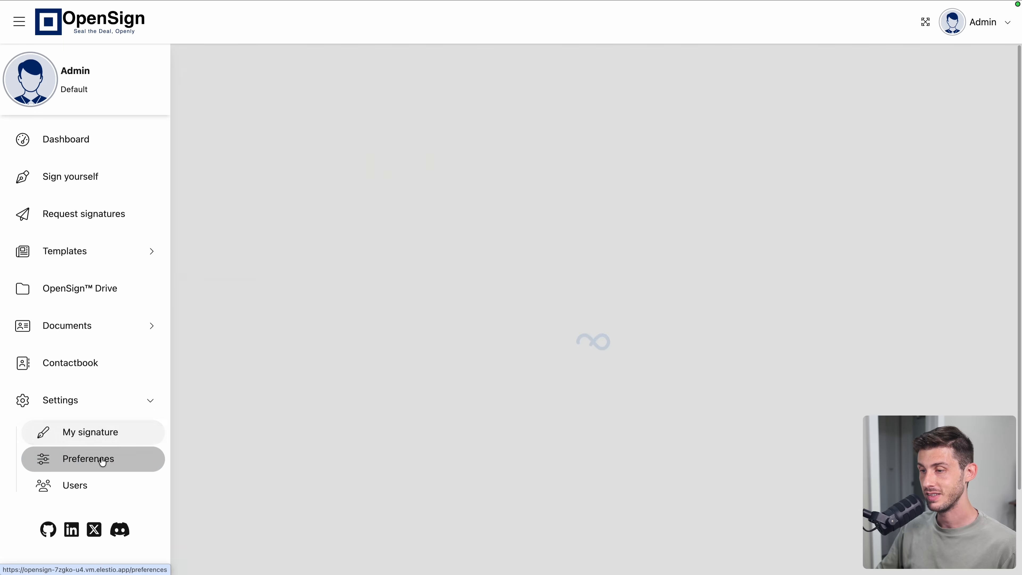
{"action": "left_click", "coordinate": [660, 105]}
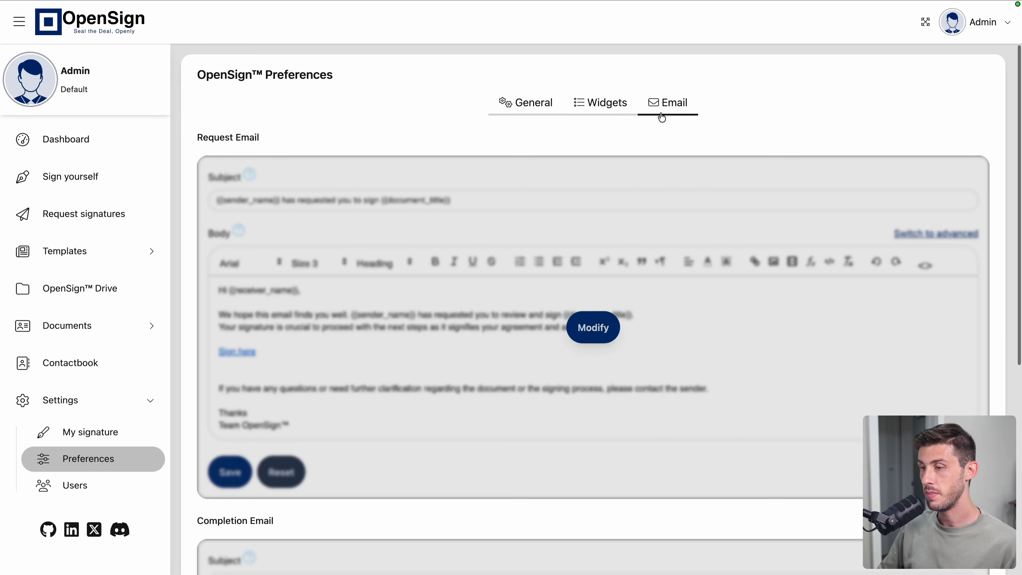
{"action": "scroll", "coordinate": [503, 273], "scroll_direction": "down", "scroll_amount": 1}
{"action": "left_click", "coordinate": [591, 313]}
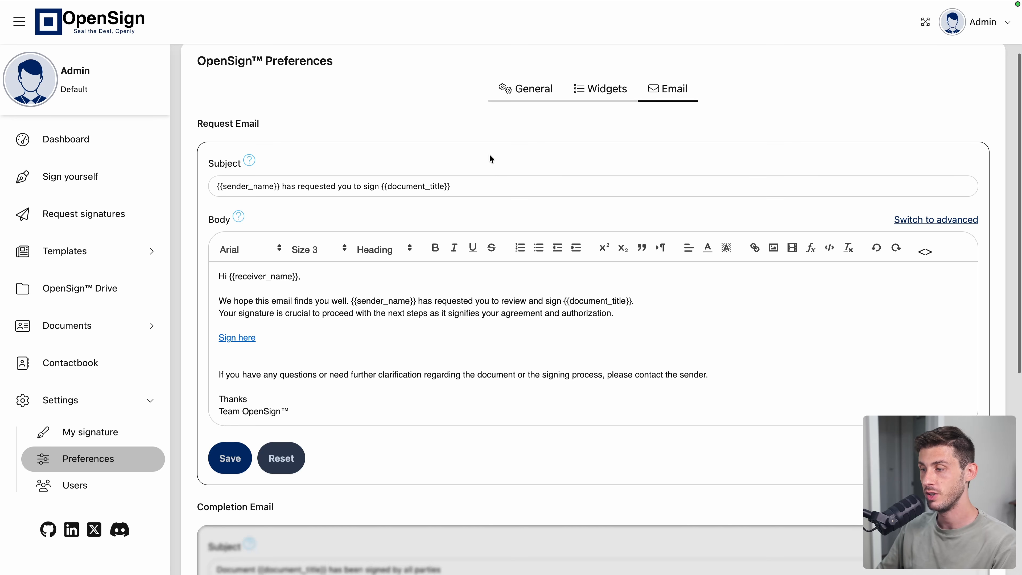
{"action": "scroll", "coordinate": [495, 214], "scroll_direction": "down", "scroll_amount": 7}
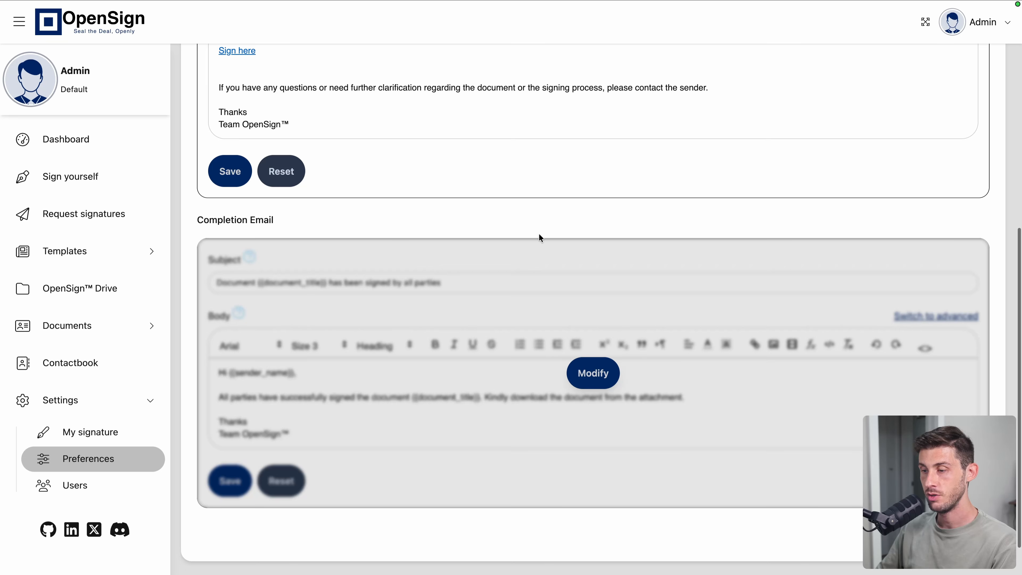
{"action": "scroll", "coordinate": [497, 197], "scroll_direction": "up", "scroll_amount": 8}
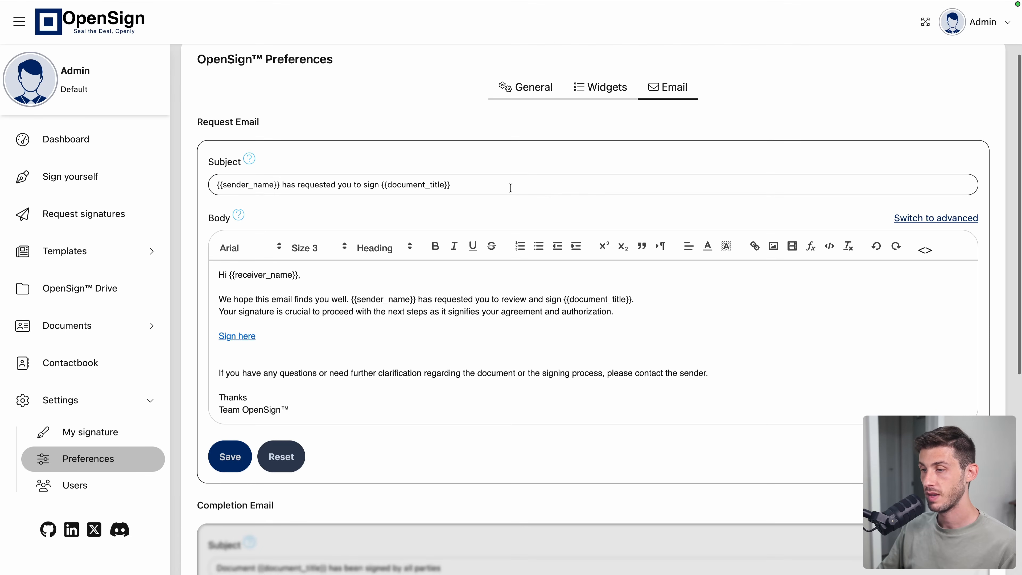
{"action": "left_click", "coordinate": [597, 90]}
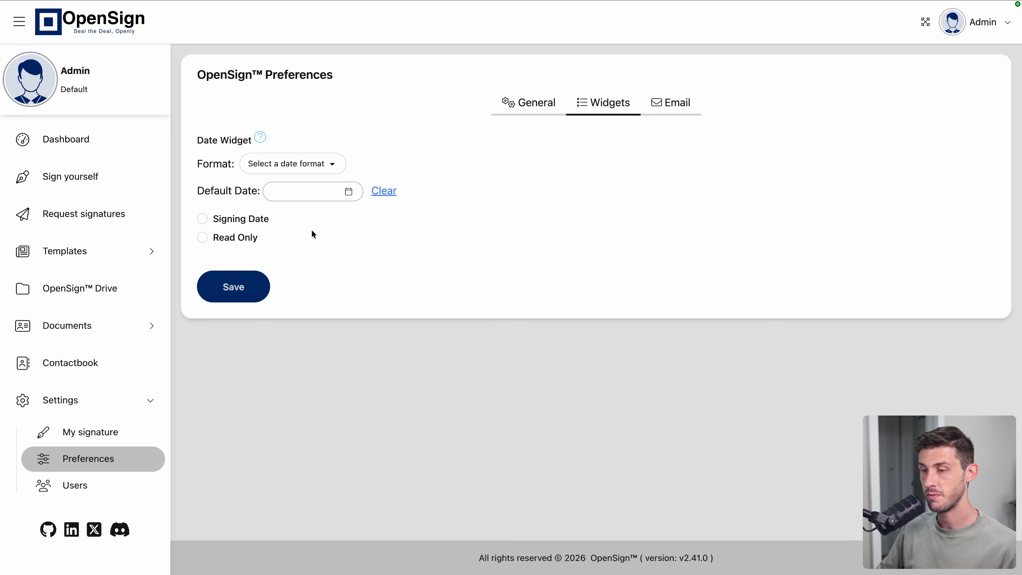
{"action": "left_click", "coordinate": [102, 482]}
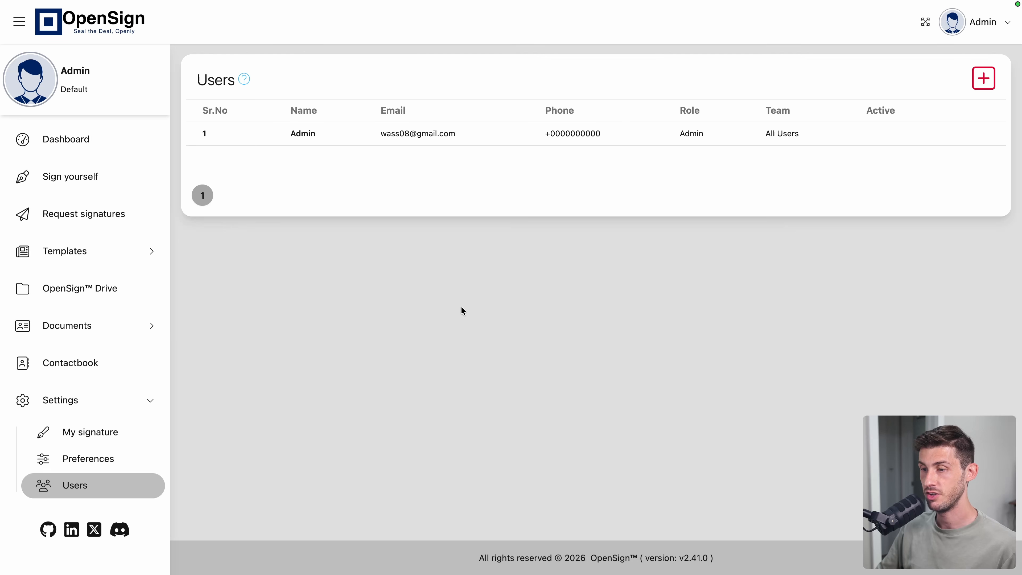
Preview the Add user form's OrgAdmin, Editor and User roles without adding anyone.
{"action": "left_click", "coordinate": [985, 87]}
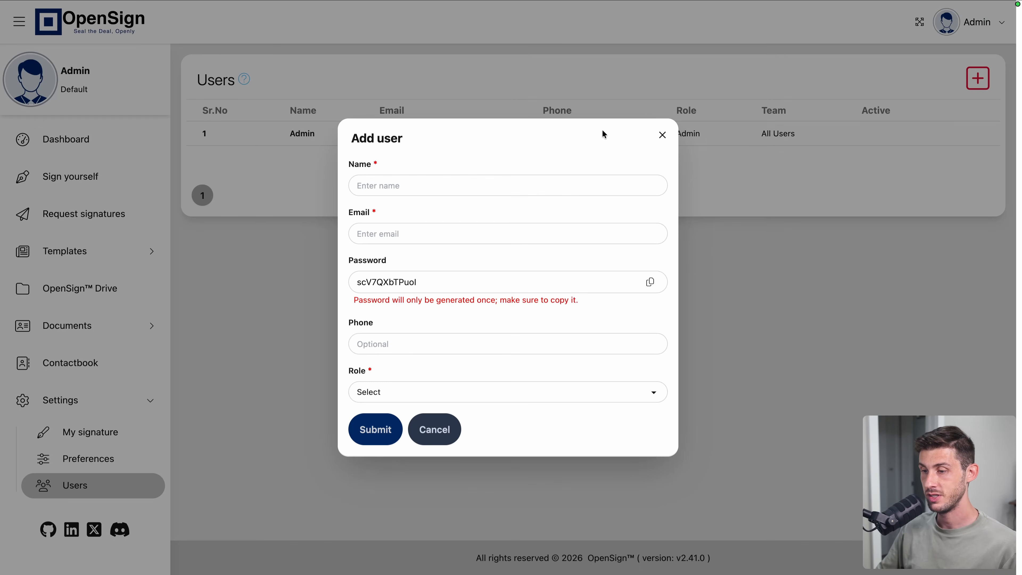
{"action": "left_click", "coordinate": [404, 393]}
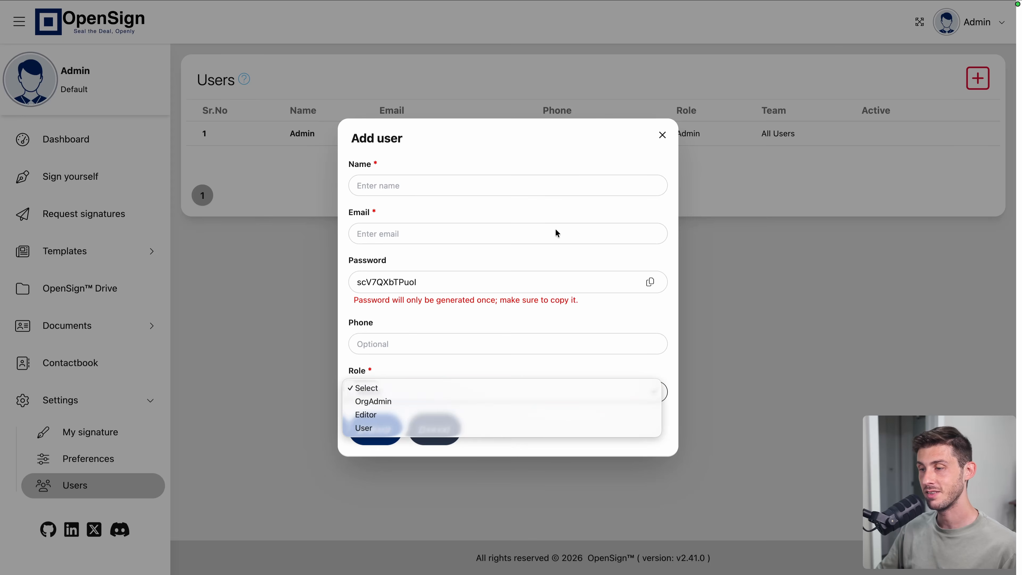
{"action": "left_click", "coordinate": [662, 138]}
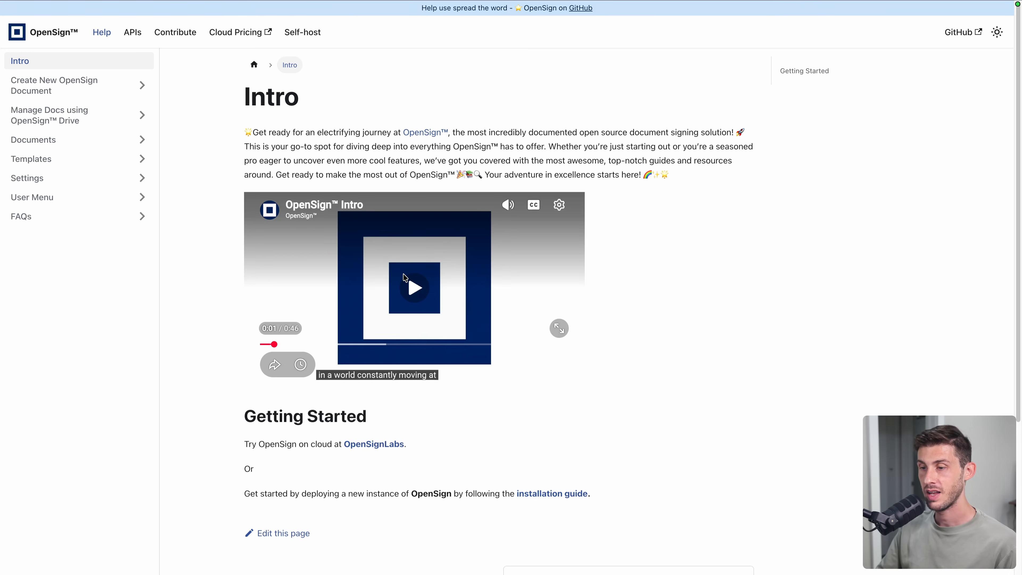
{"action": "scroll", "coordinate": [701, 255], "scroll_direction": "down", "scroll_amount": 2}
{"action": "scroll", "coordinate": [701, 254], "scroll_direction": "up", "scroll_amount": 2}
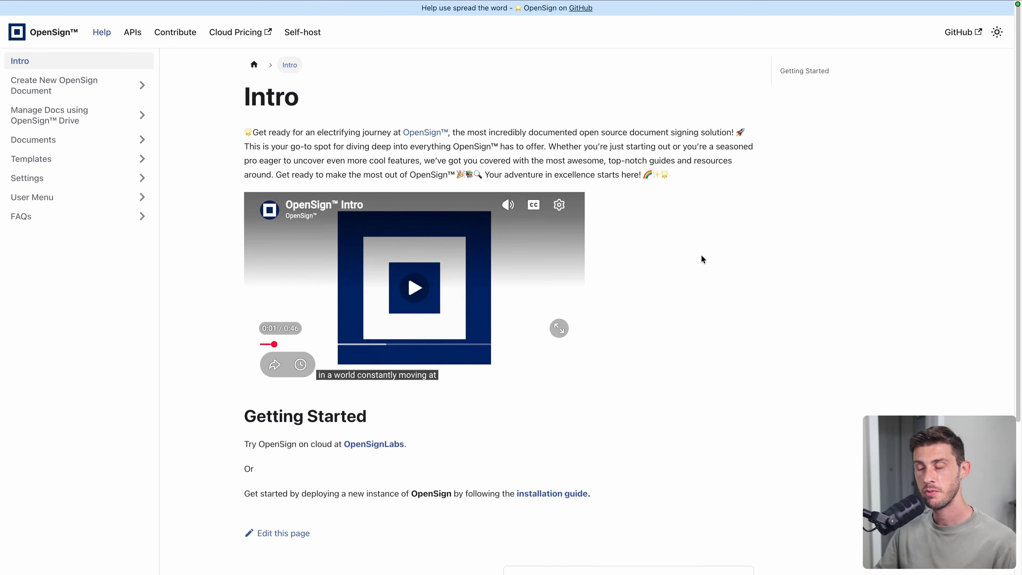